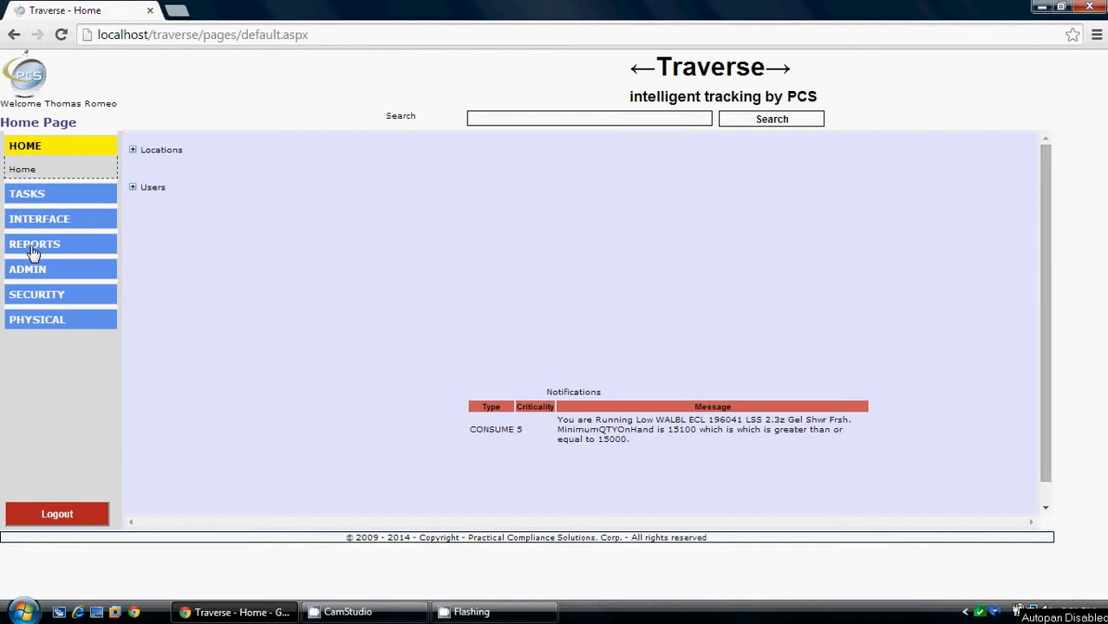
- Open the Traverse Labels page and choose the 3 x 3 label size
click(34, 245)
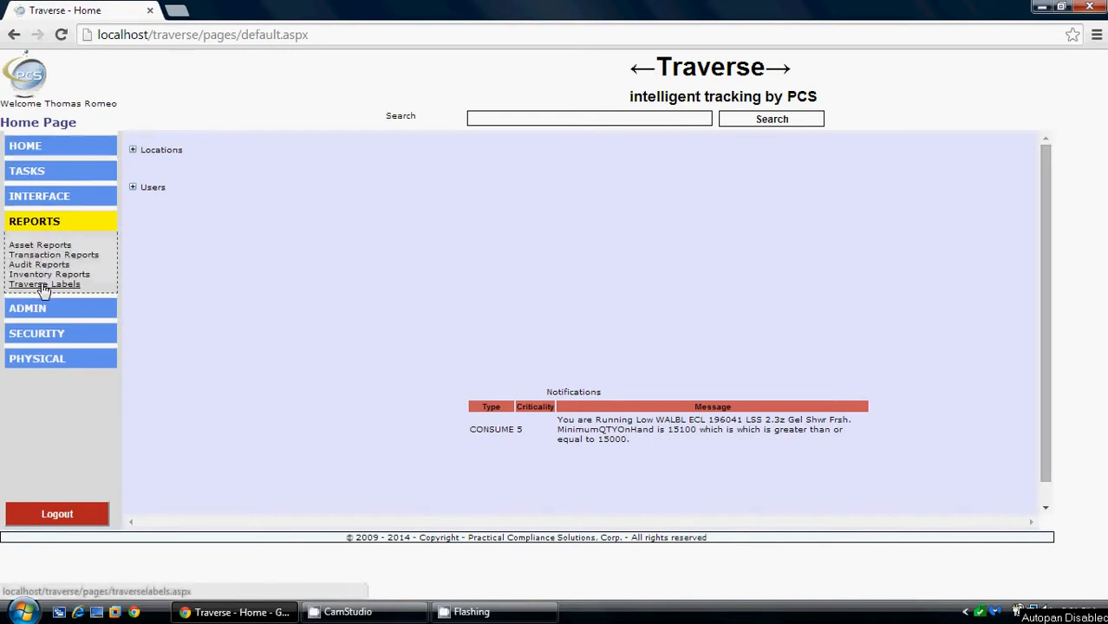
click(44, 285)
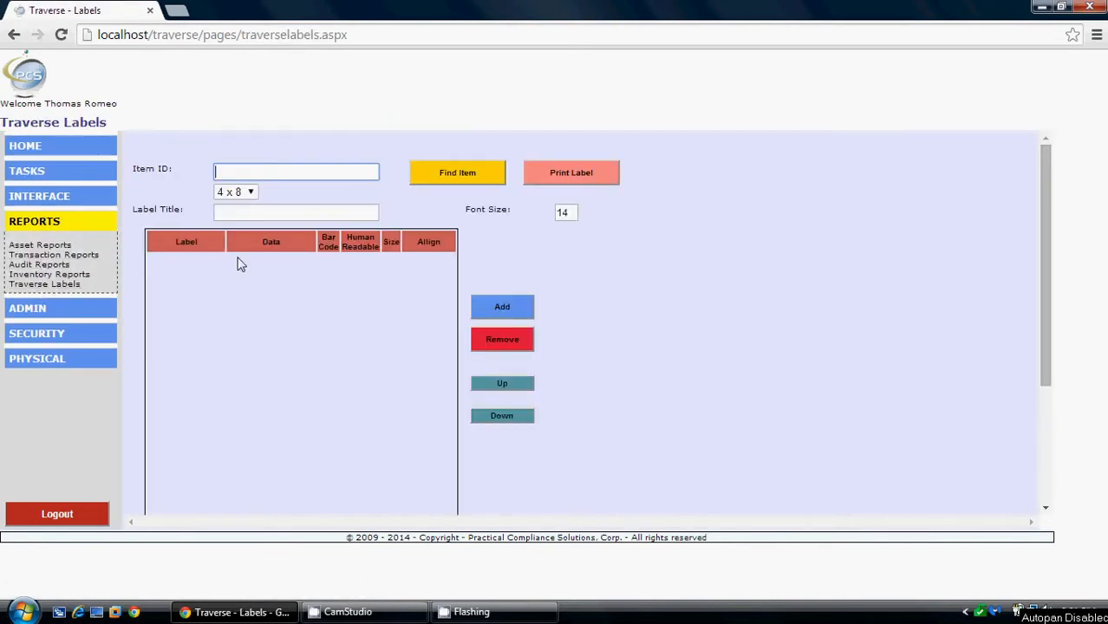
click(250, 193)
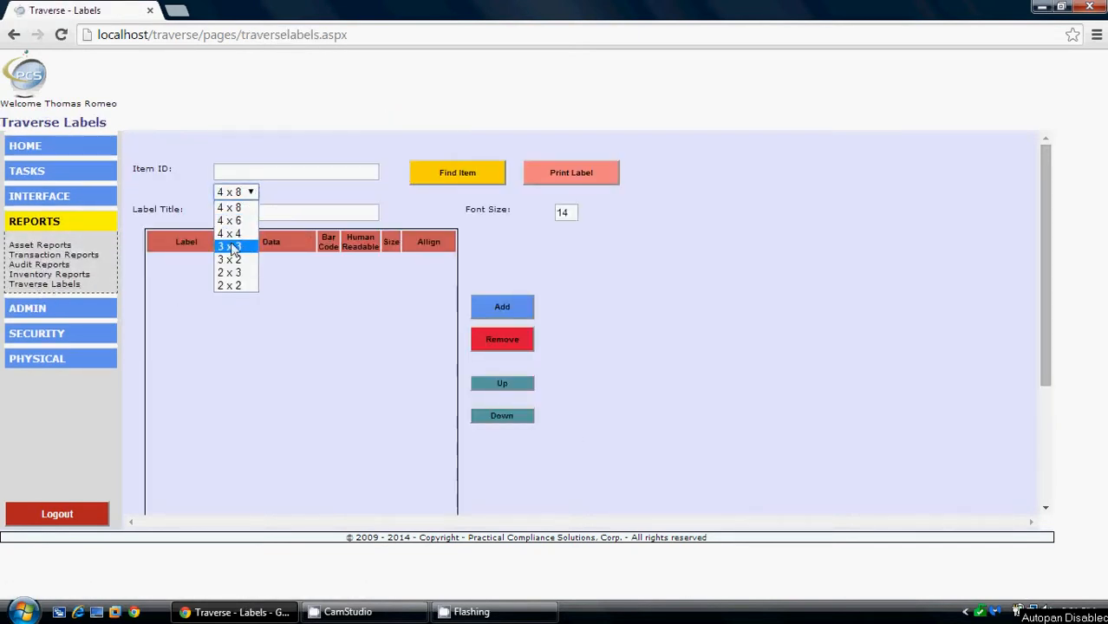
click(232, 262)
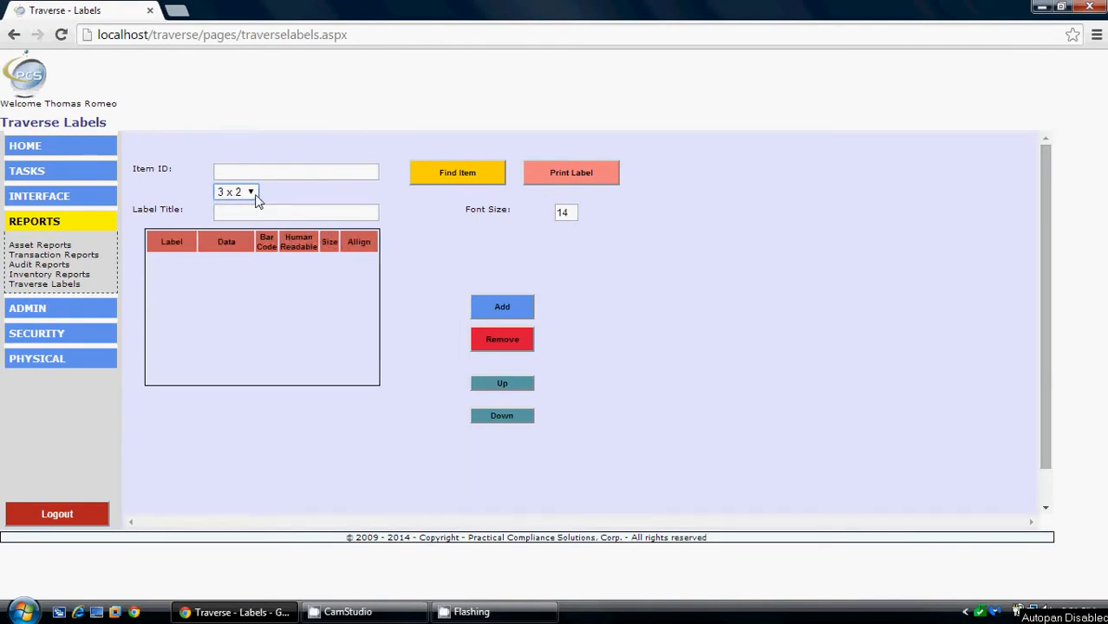
click(250, 192)
click(234, 249)
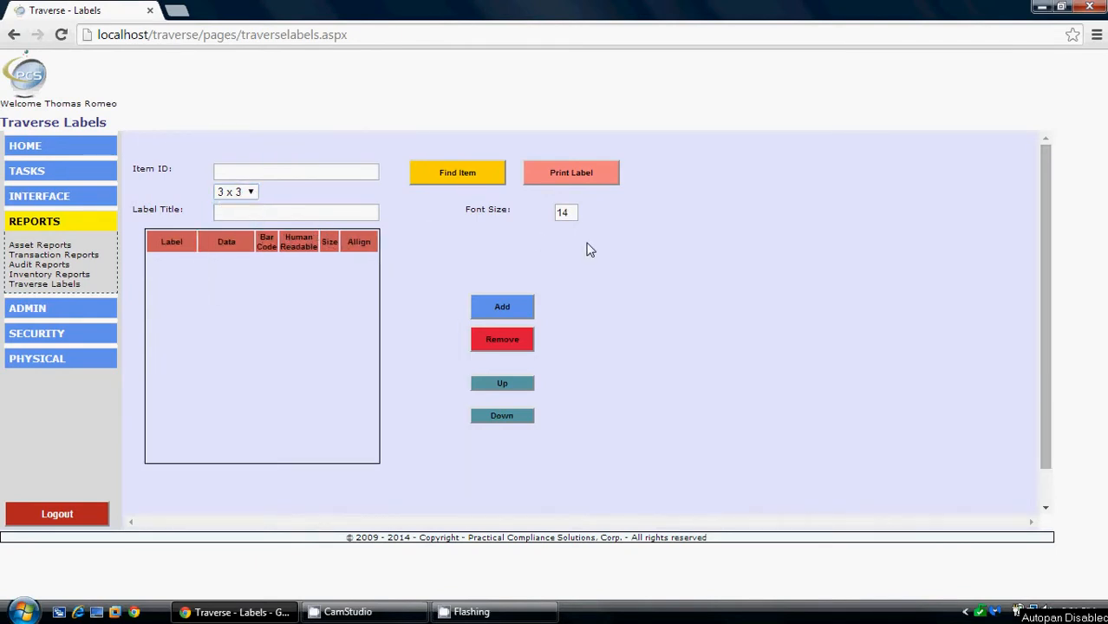
click(364, 173)
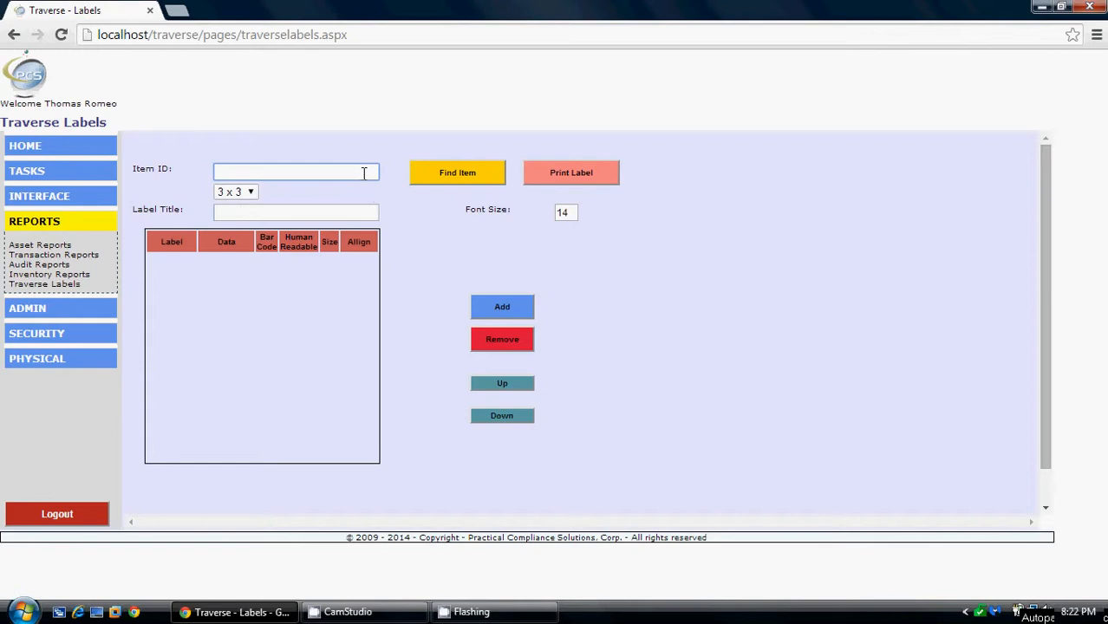
key(ctrl+v)
click(456, 174)
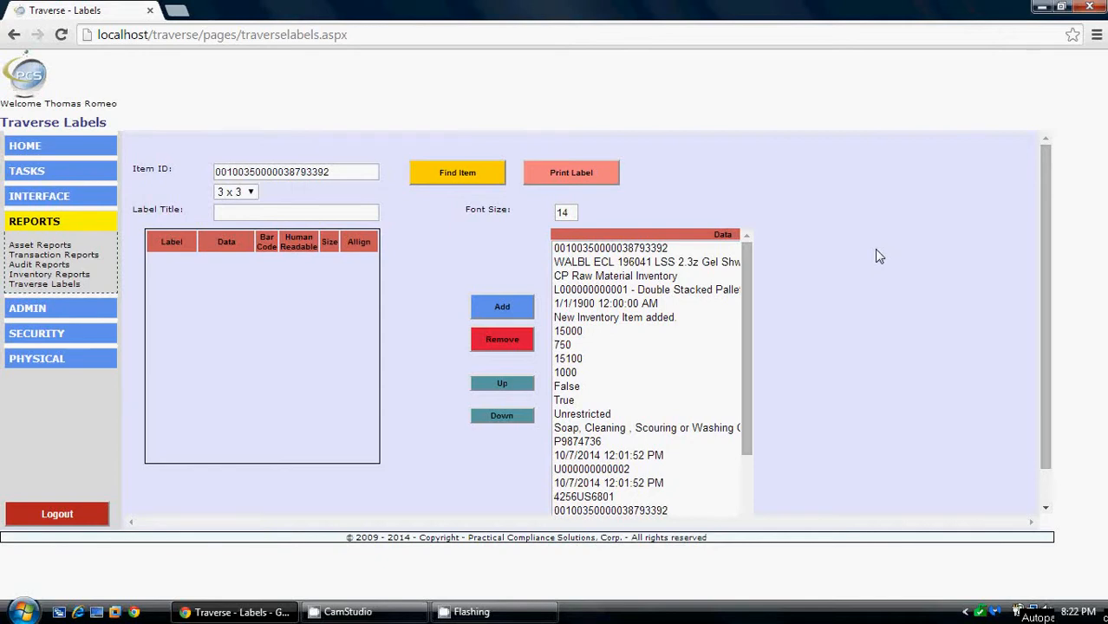
click(652, 251)
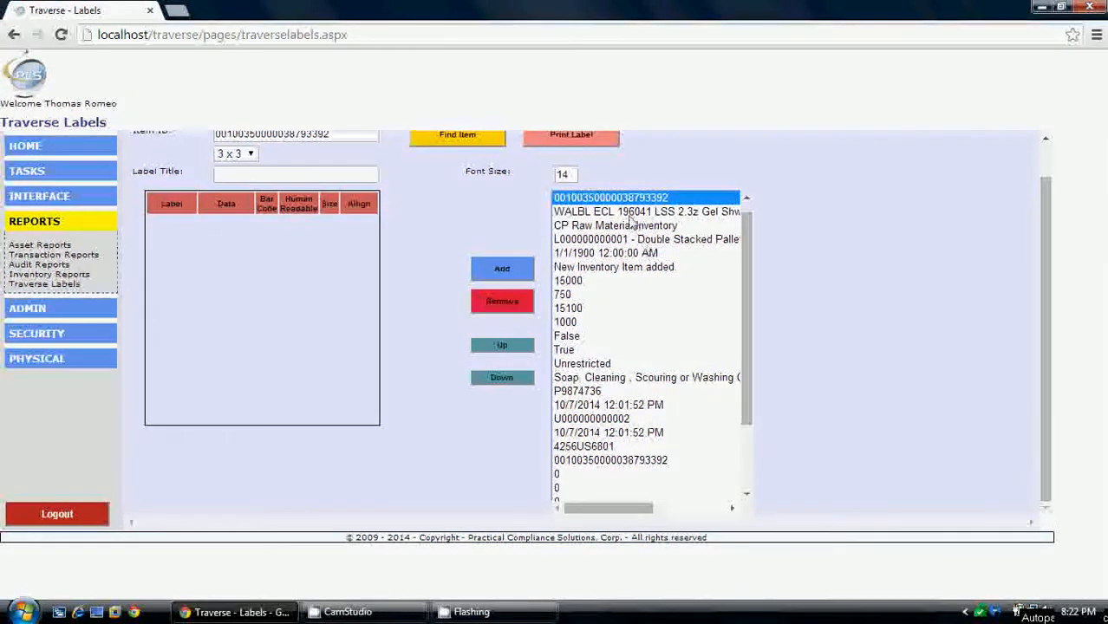
click(501, 270)
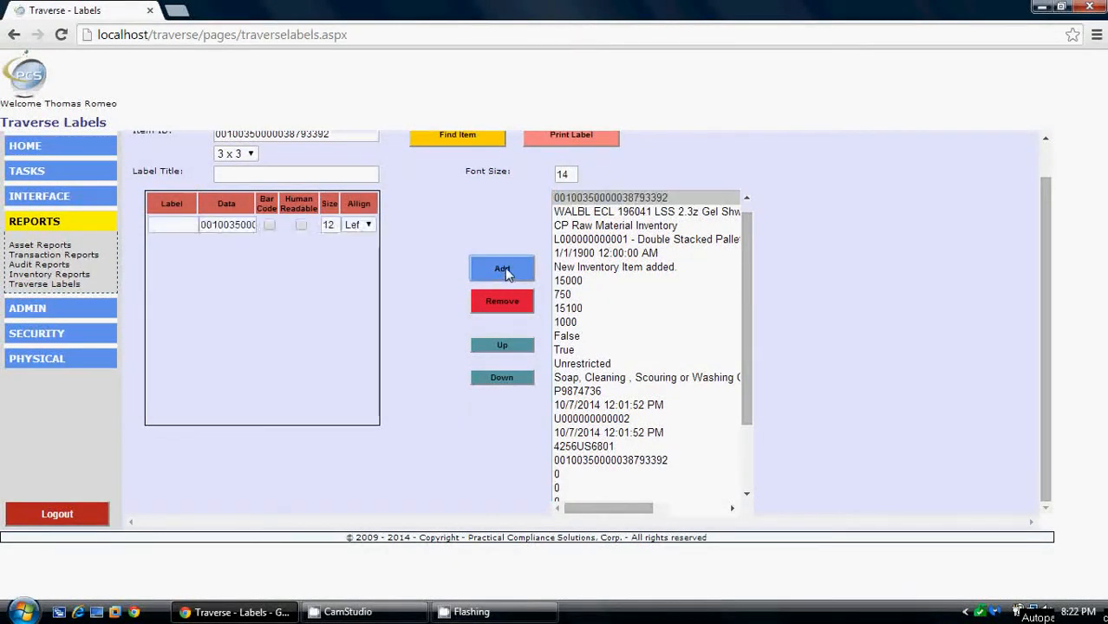
click(581, 227)
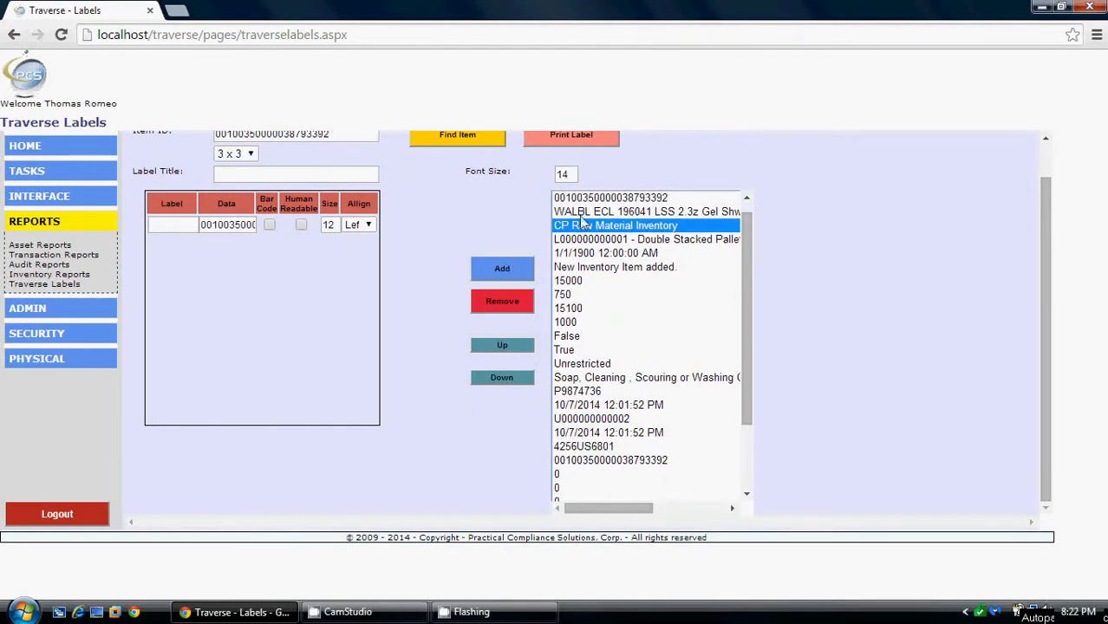
click(585, 213)
click(502, 271)
click(593, 226)
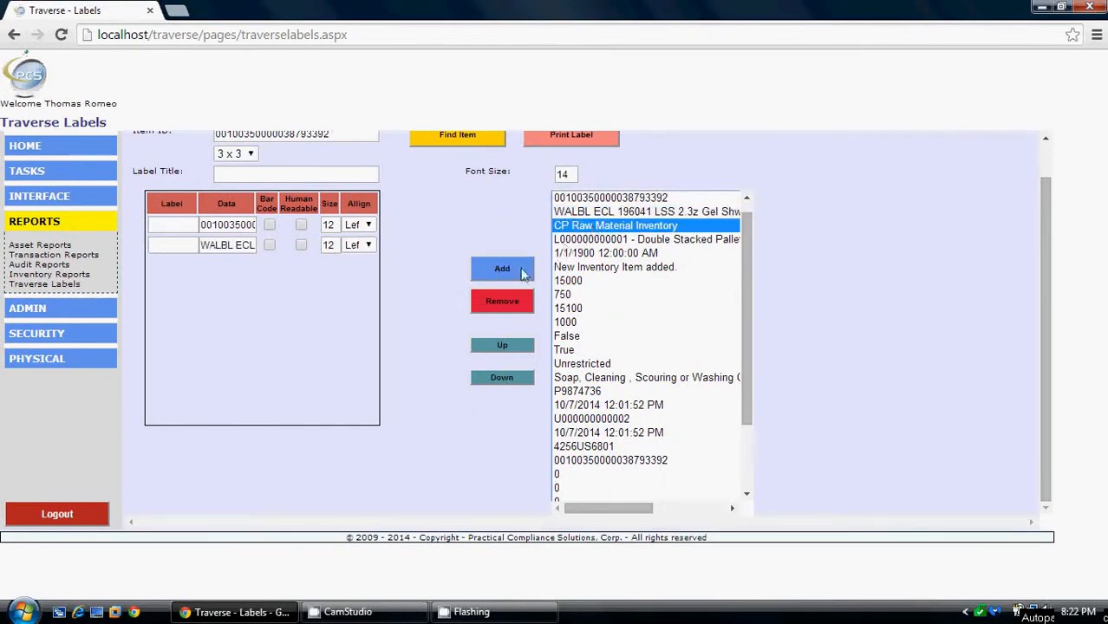
click(503, 270)
click(591, 241)
click(502, 270)
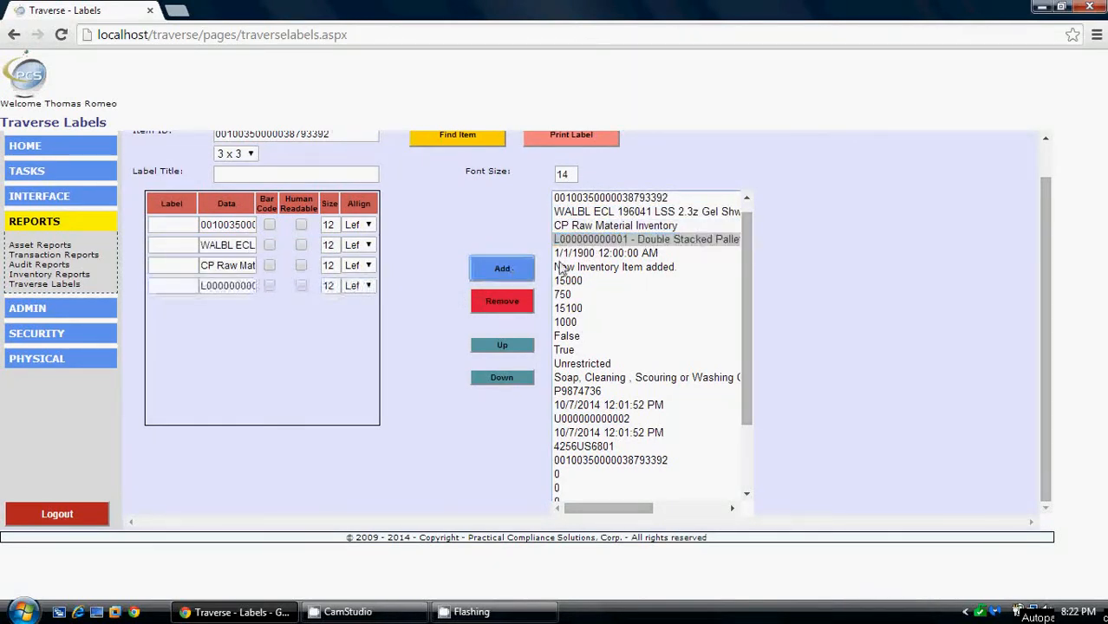
click(570, 283)
click(430, 224)
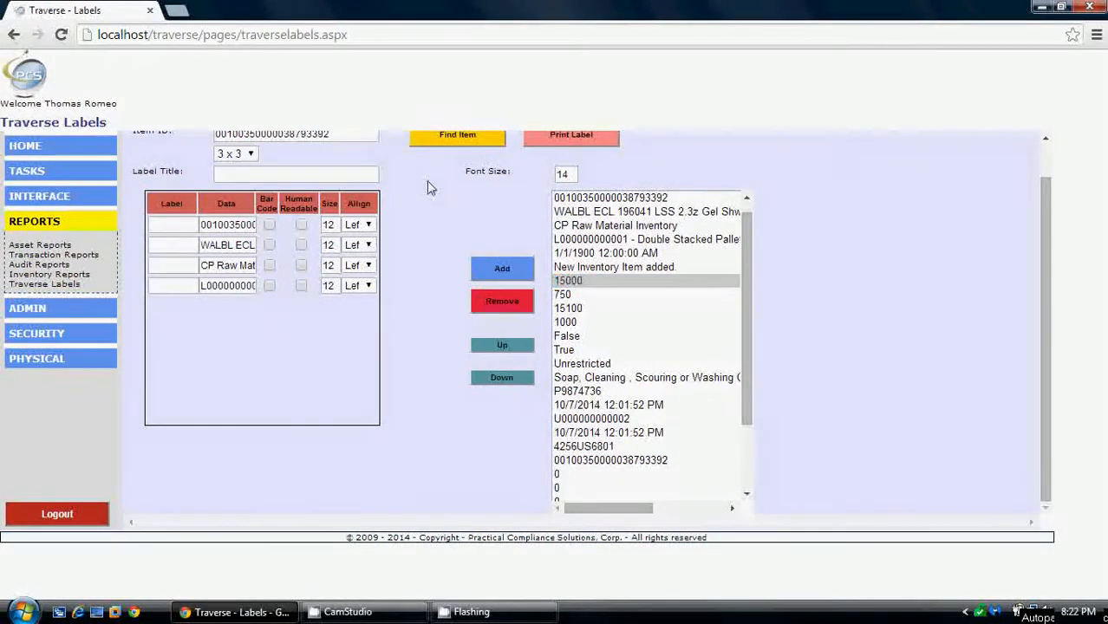
- Set the label size to 4 x 4
scroll(426, 184, up, 1)
click(335, 214)
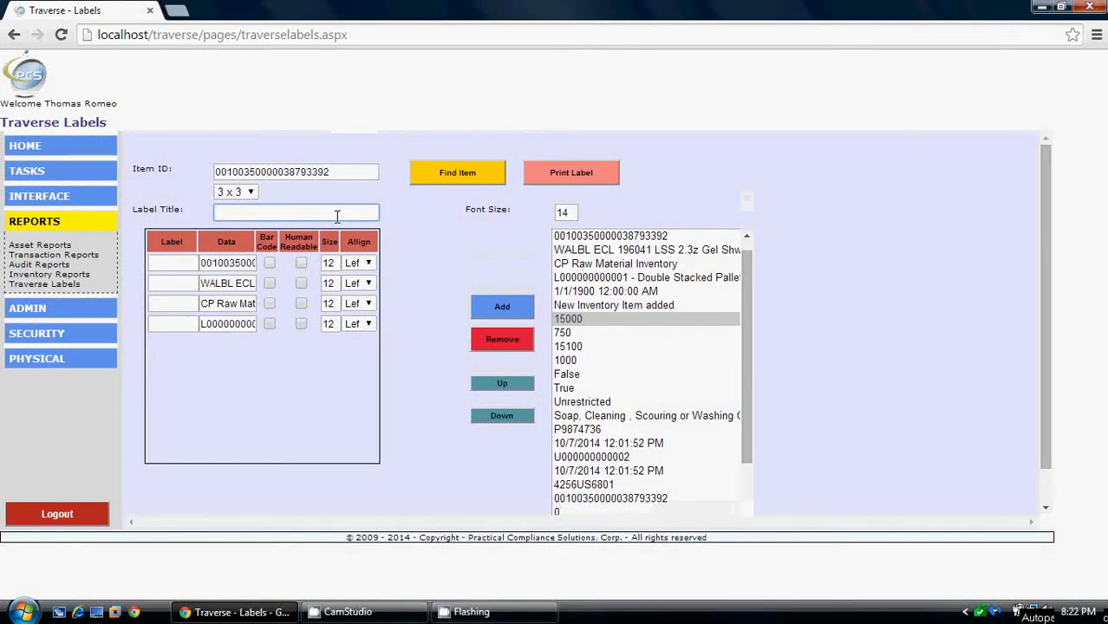
click(250, 193)
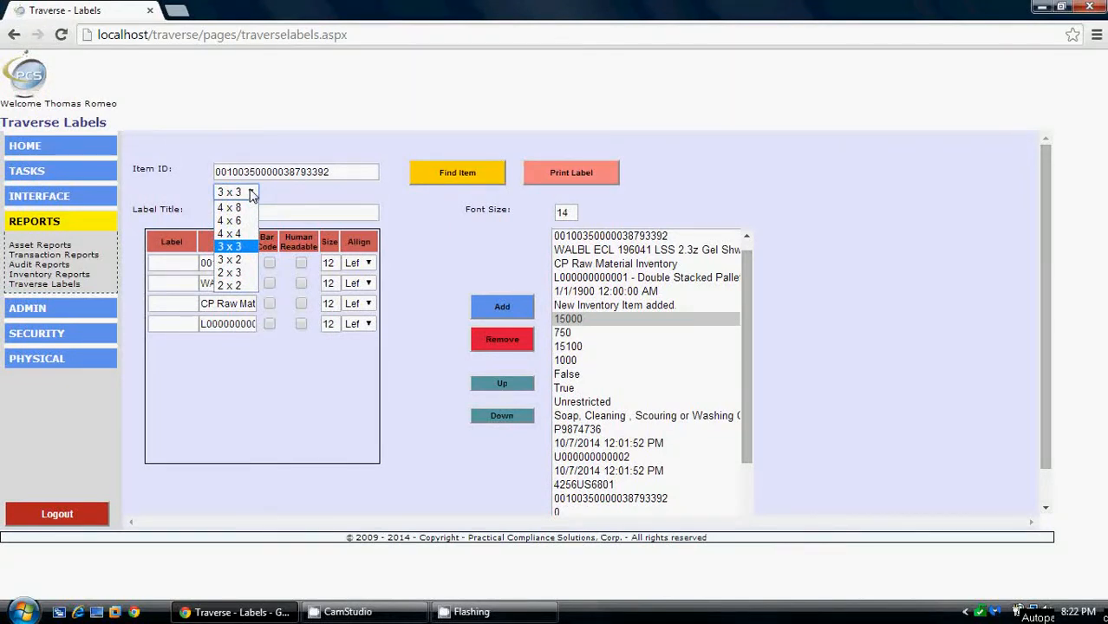
click(238, 233)
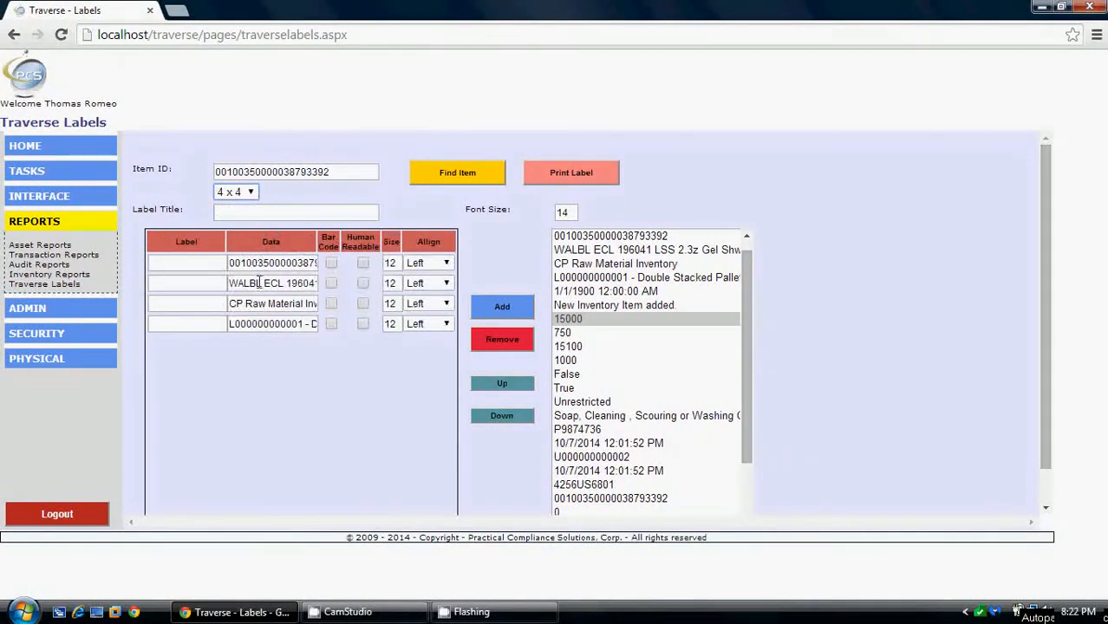
- Name the item ID row "Product" and the WALBL ECL row "Description"
click(182, 268)
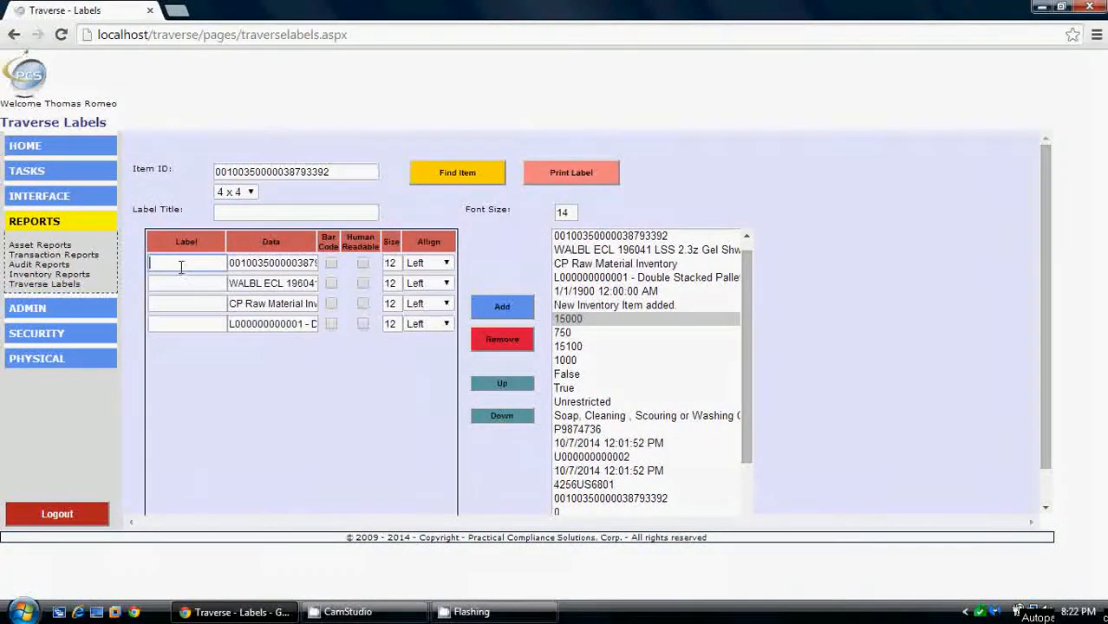
click(258, 270)
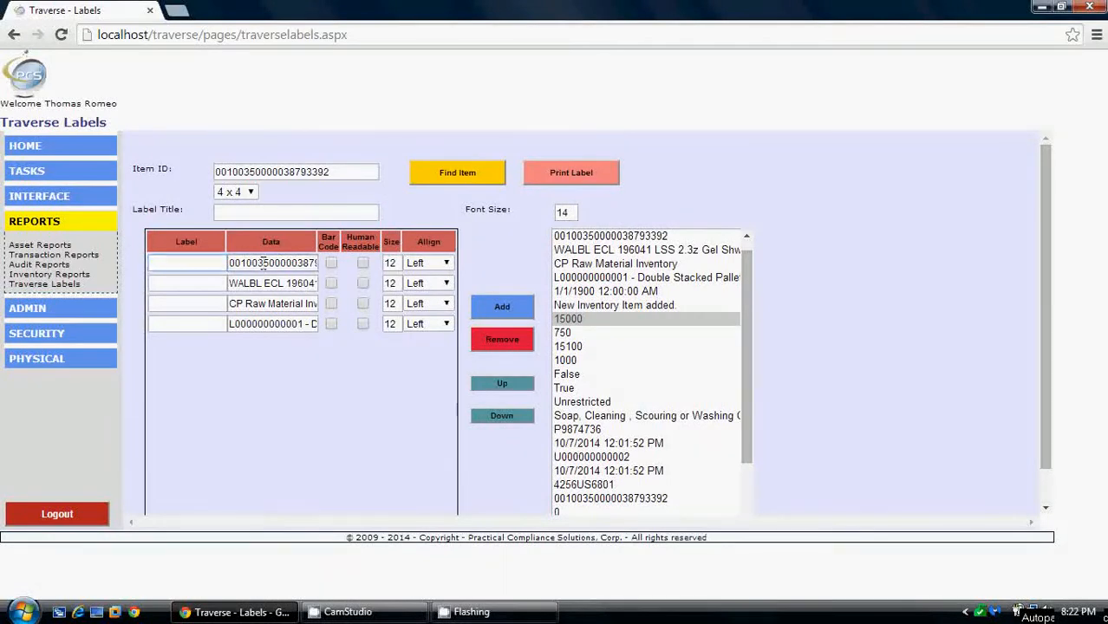
click(190, 262)
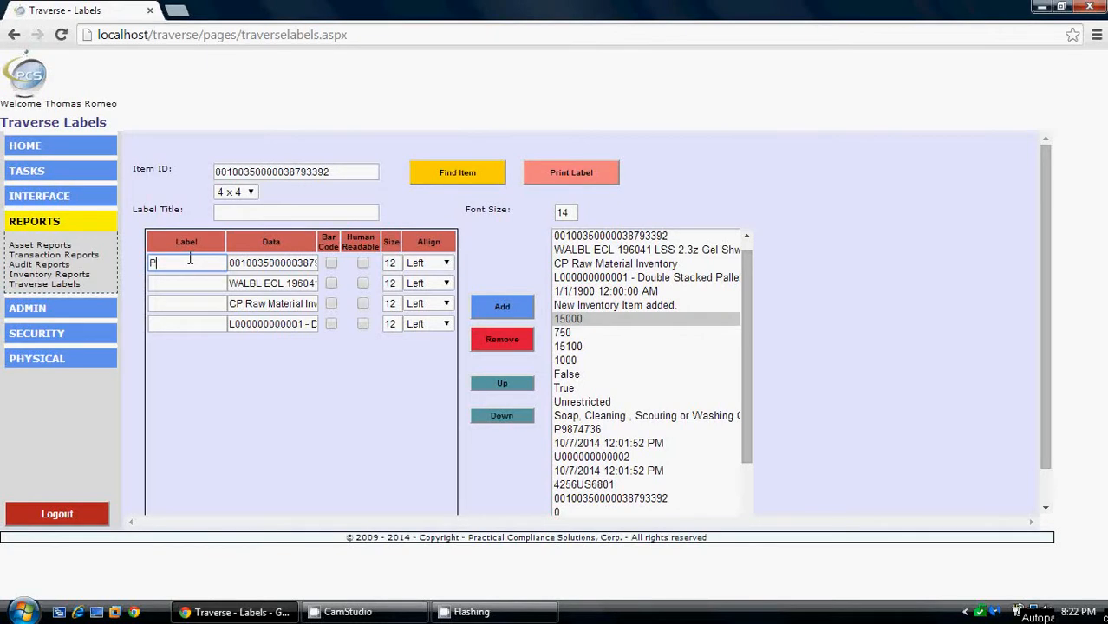
text(Product)
key(Tab)
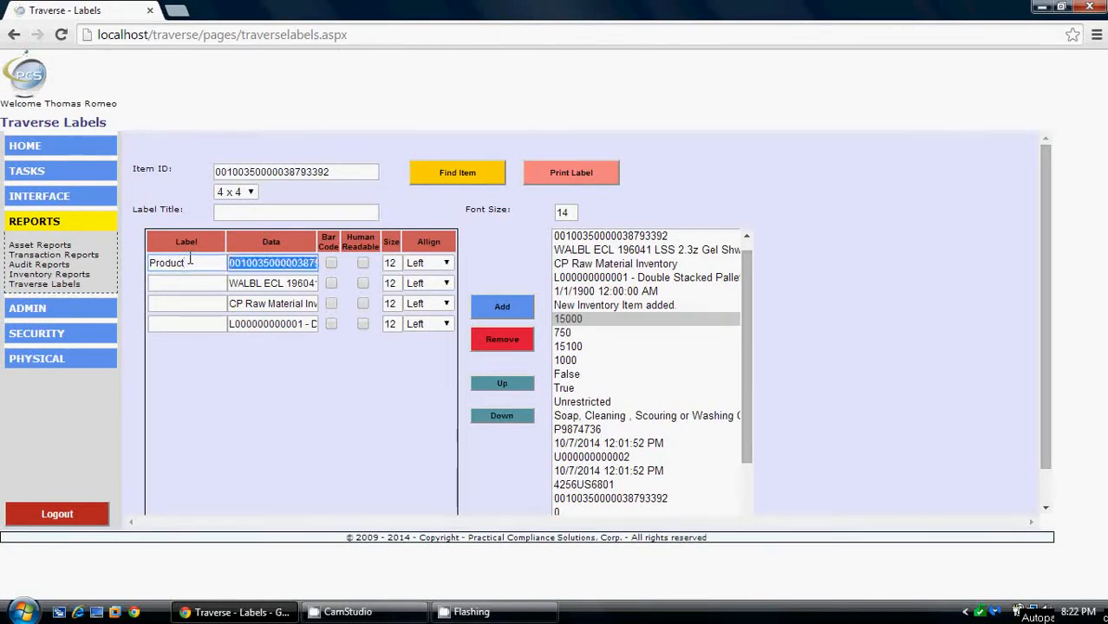
click(188, 283)
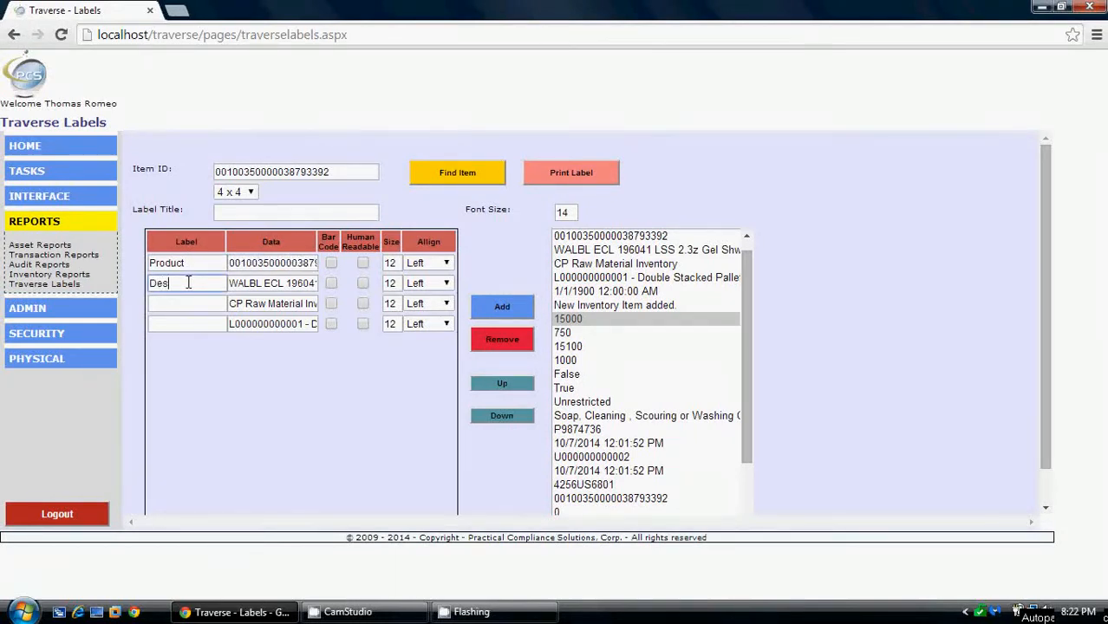
text(Description)
click(168, 299)
text(Type)
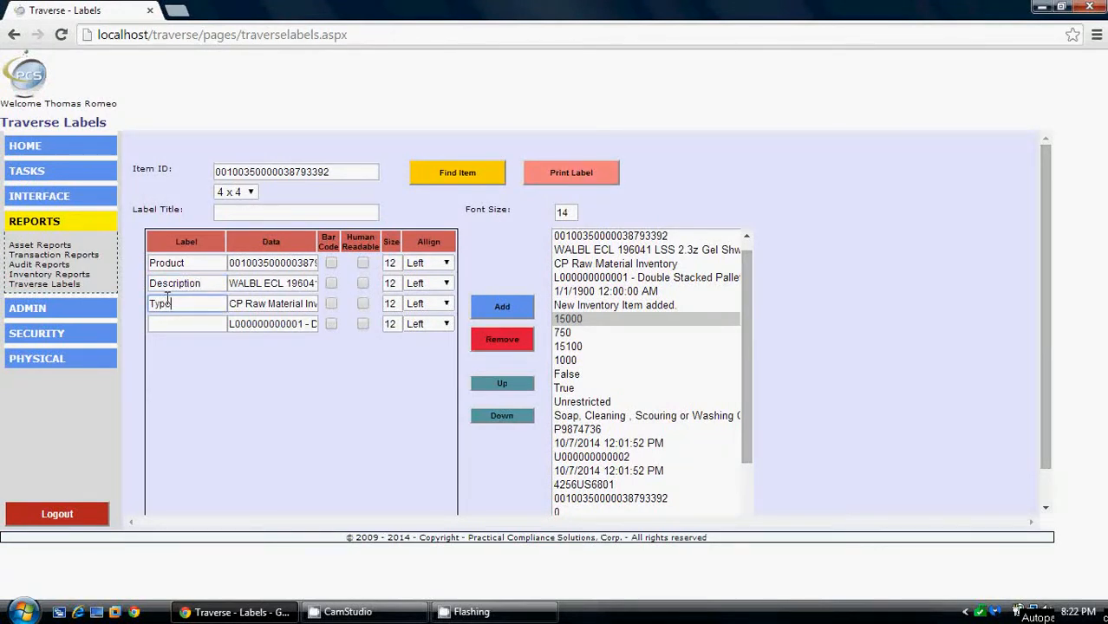
click(180, 324)
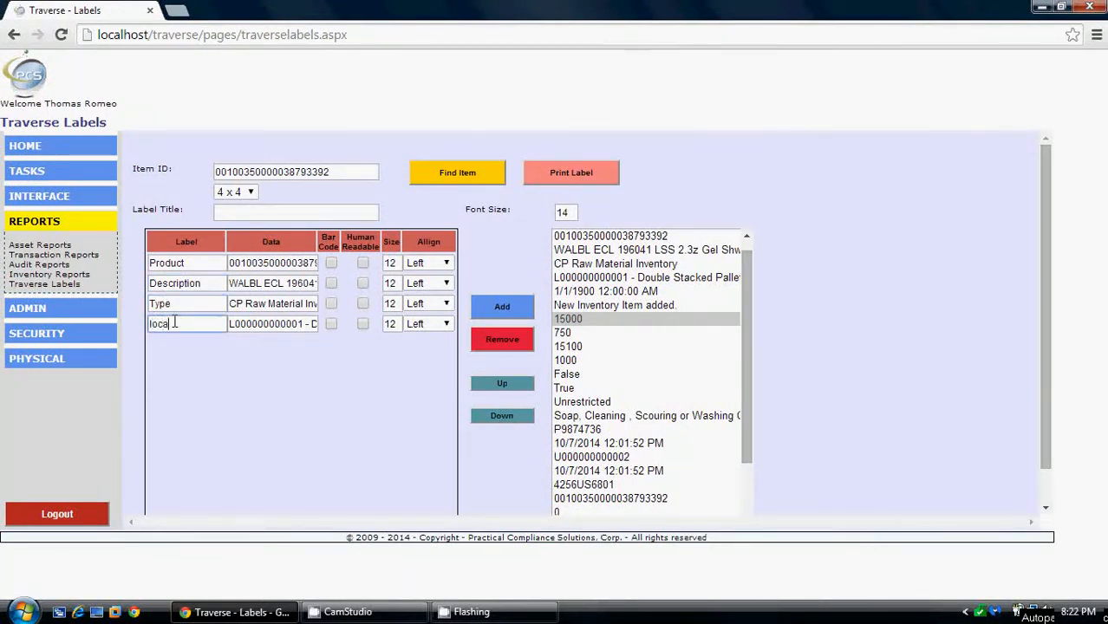
text(location)
key(ctrl+a)
text(Locati)
- Set the label title to "Sample Inventory Label", correcting the spelling of "Inventory"
click(250, 211)
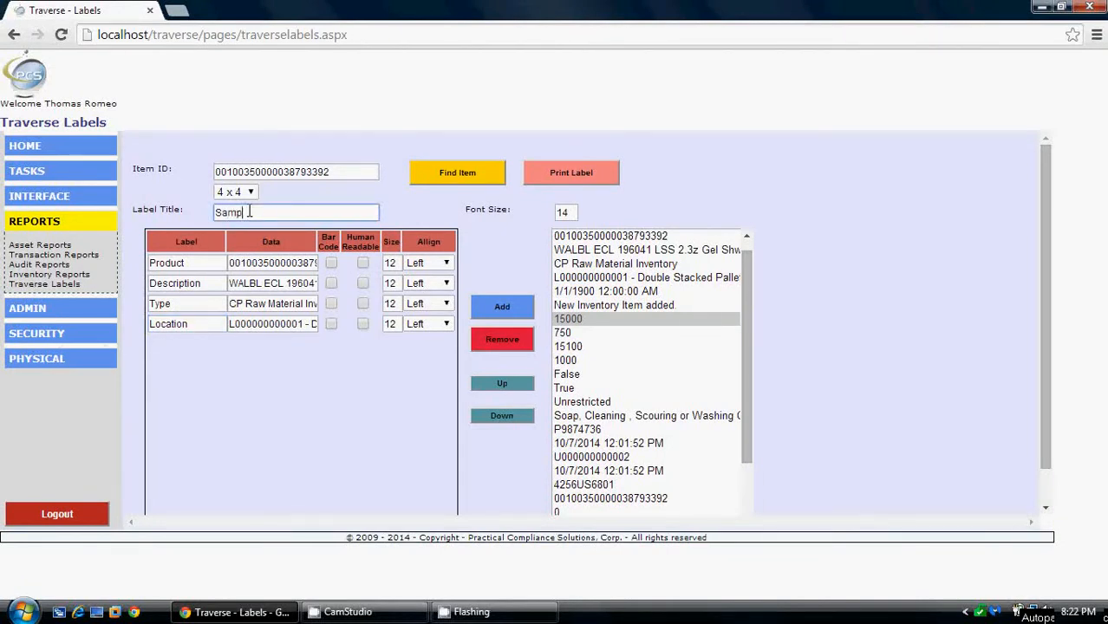
text(Sample L)
text(ntentory Label)
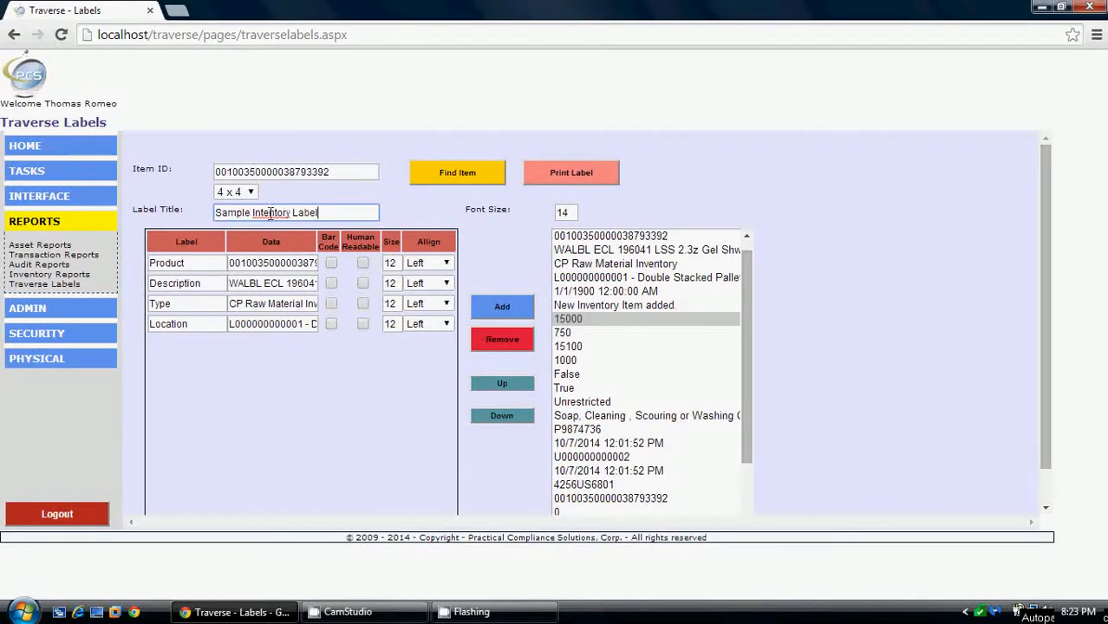
right_click(271, 214)
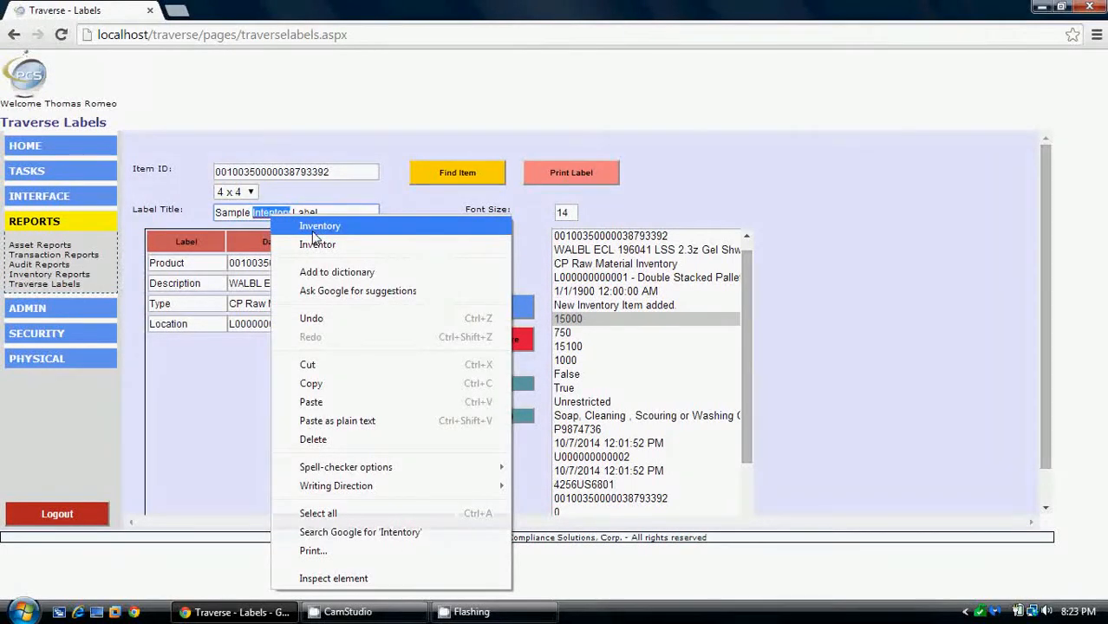
click(312, 227)
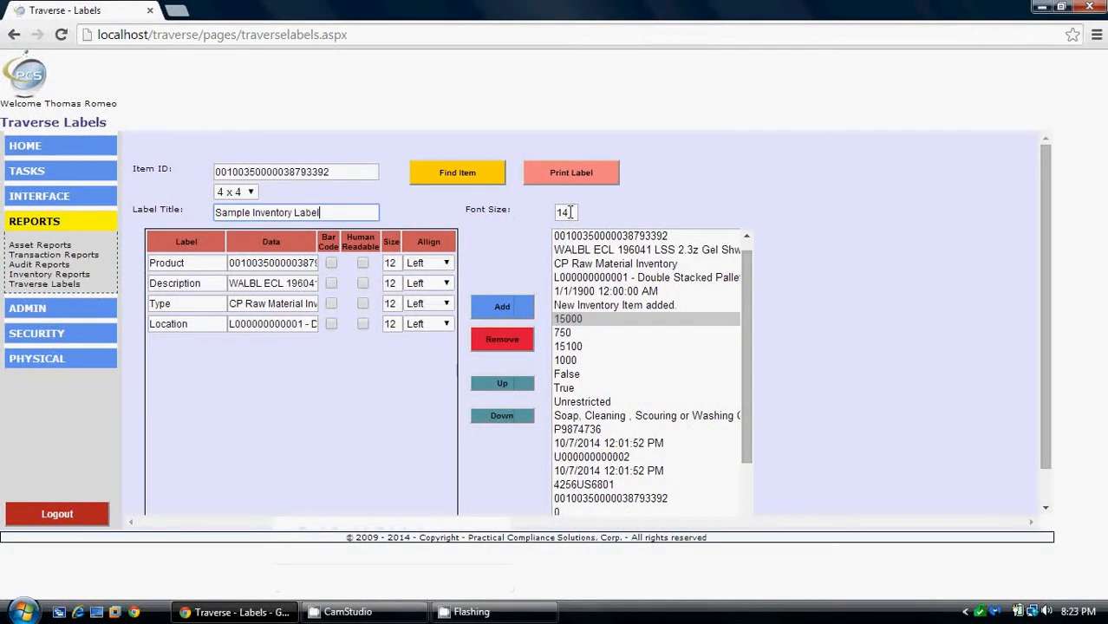
- Make the Product row a human-readable bar code and align it to the center
click(332, 263)
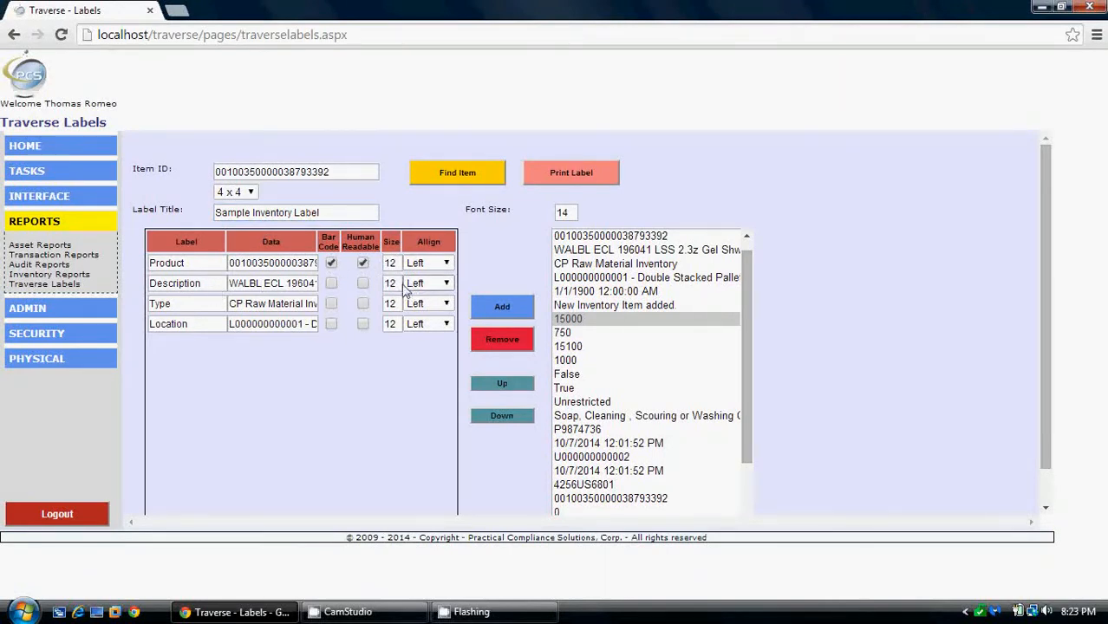
click(448, 265)
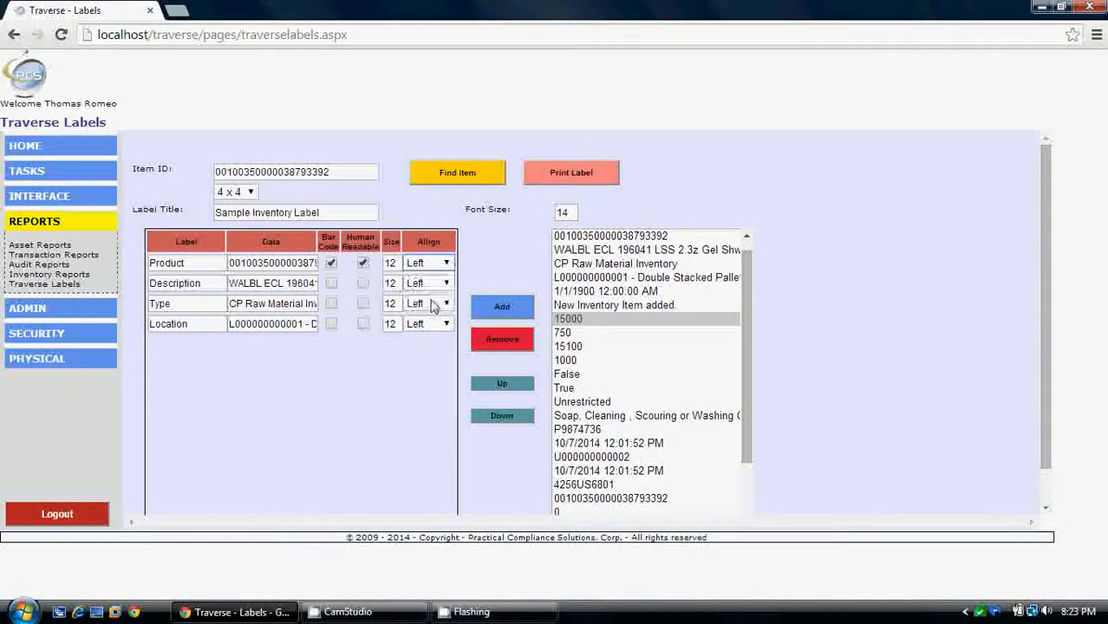
click(420, 291)
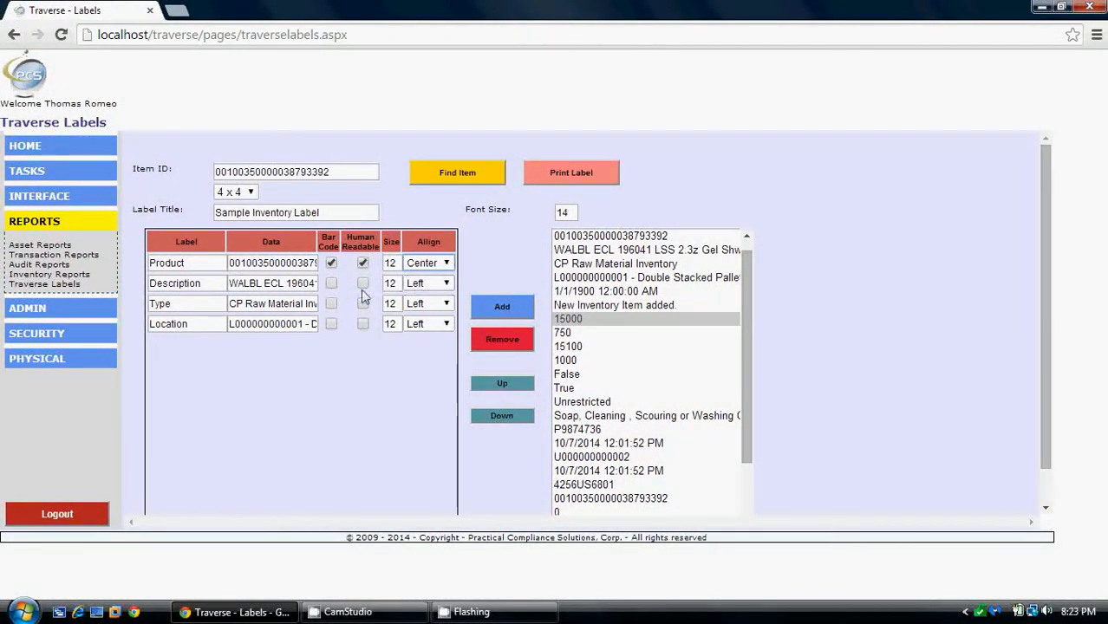
- Set the alignment of the Description, Type and Location rows to Center
click(445, 284)
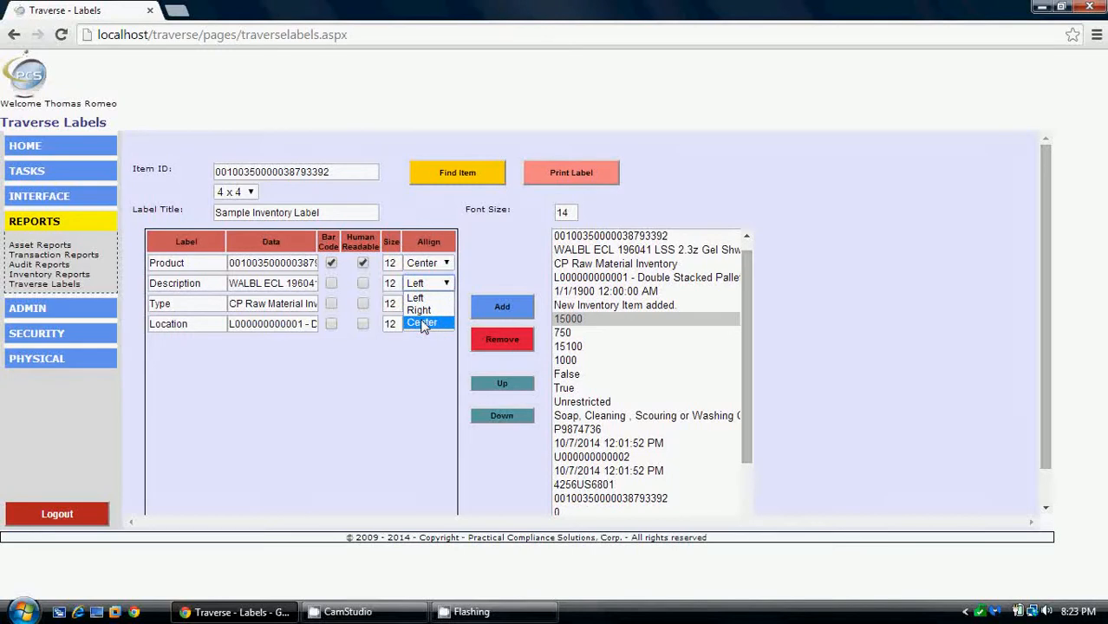
click(422, 323)
click(445, 303)
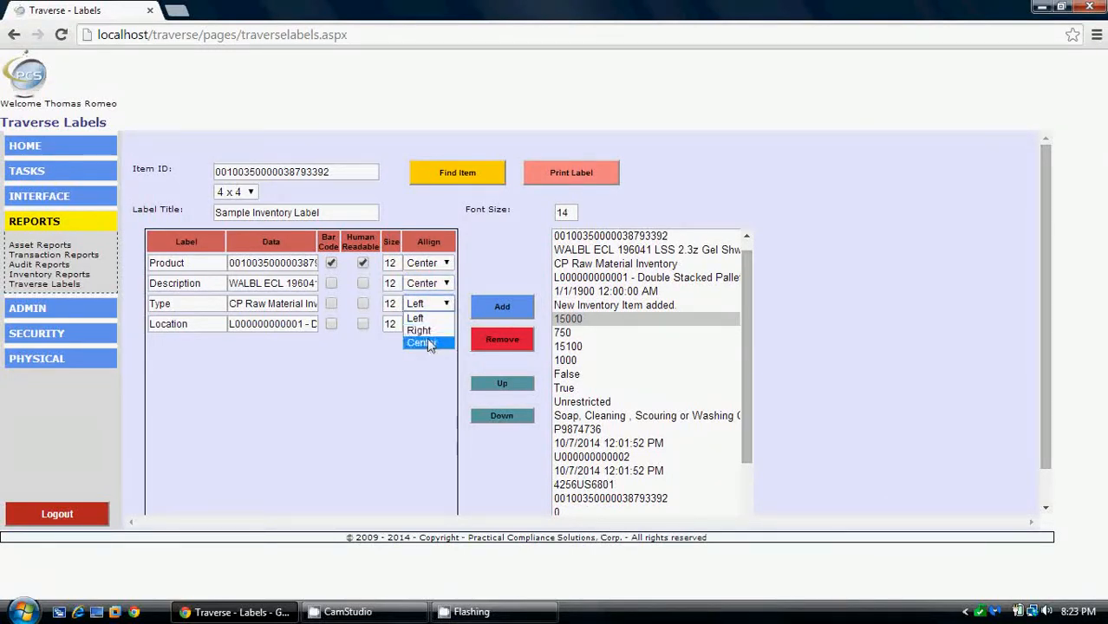
click(428, 342)
click(441, 326)
click(423, 363)
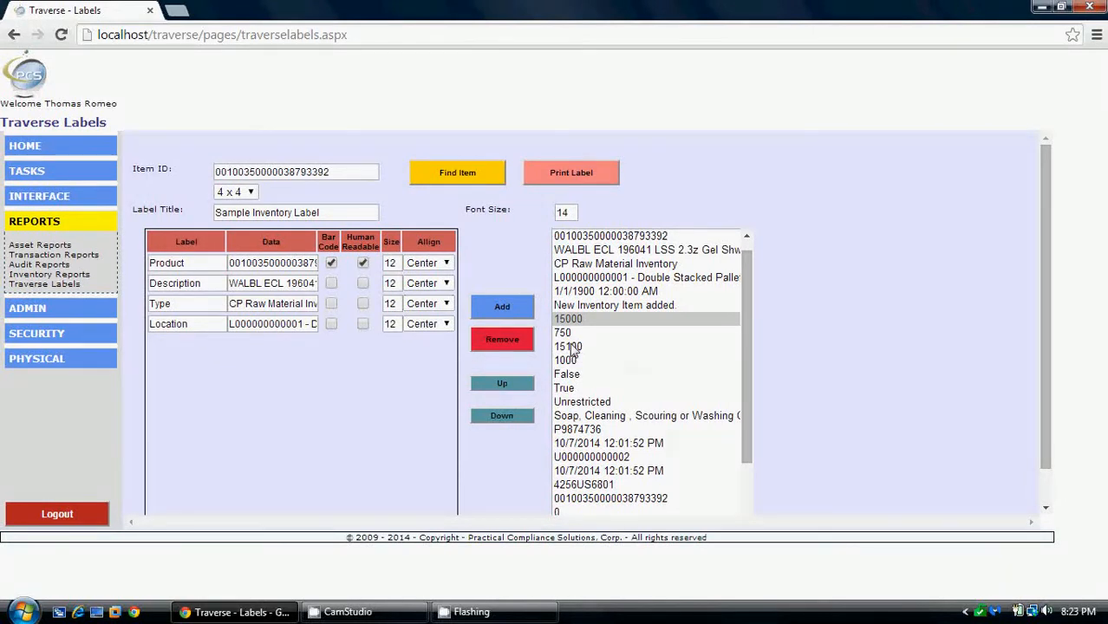
- Add the "True" data entry to the label and move its row up between Description and Type
click(562, 388)
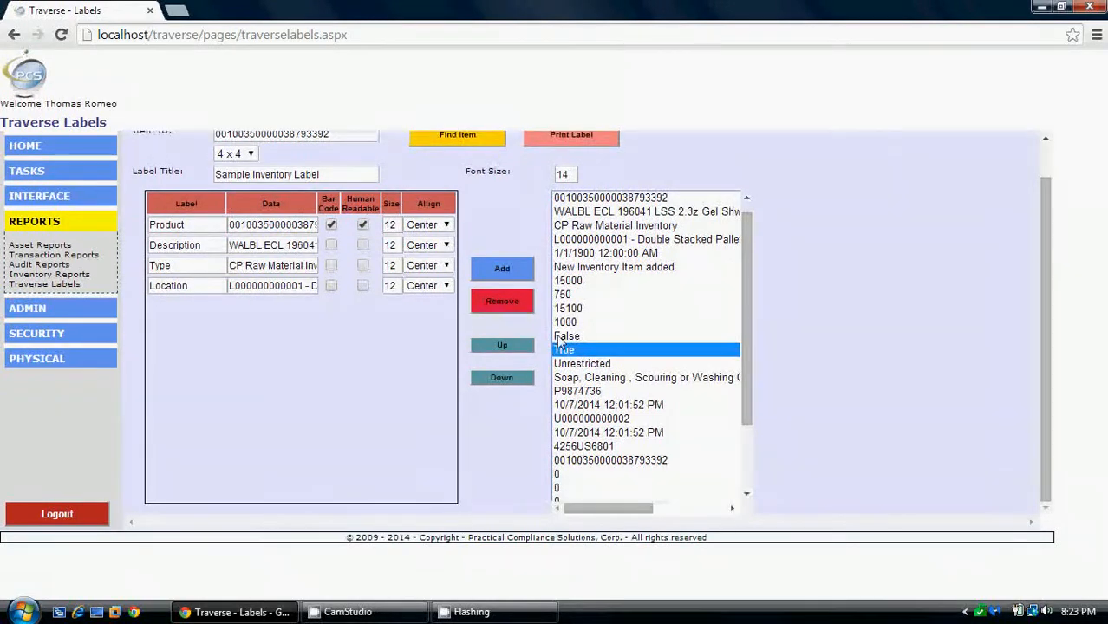
click(502, 273)
click(267, 306)
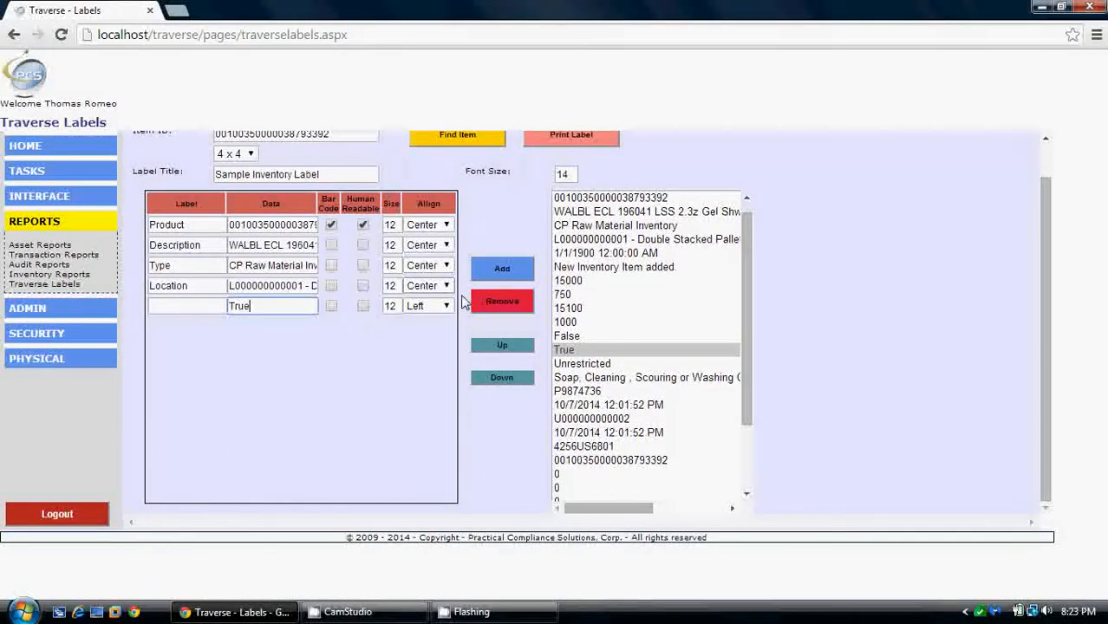
click(502, 345)
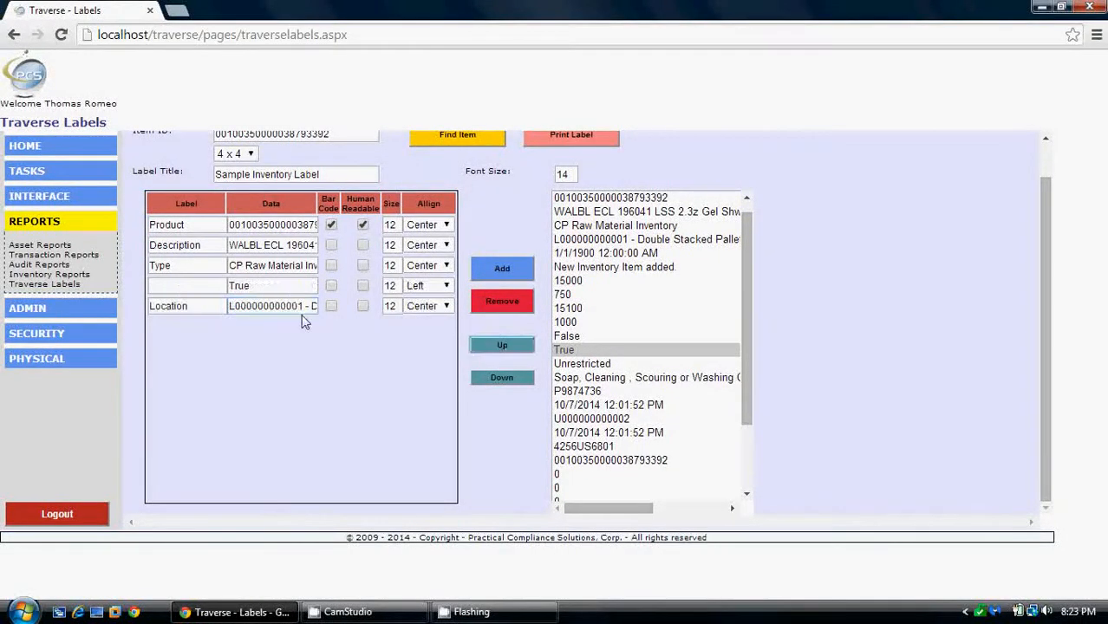
click(268, 286)
click(508, 351)
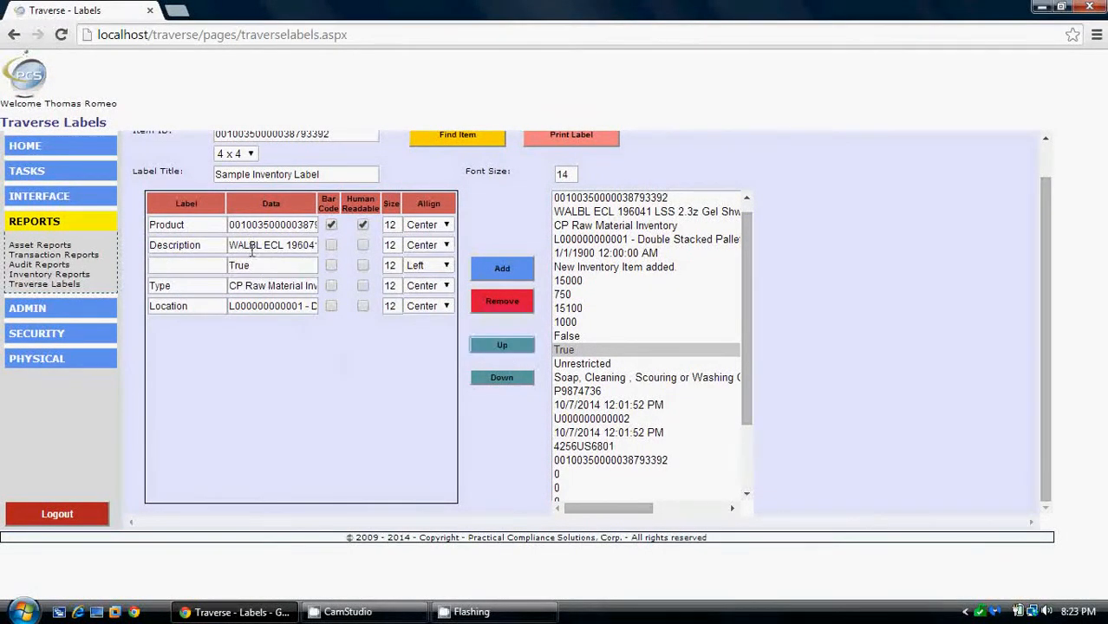
- Clear the "True" data from the unnamed row between Description and Type to leave a blank spacer
drag(260, 266, 194, 268)
key(BackSpace)
click(369, 361)
- Generate the 4 x 4 label as a printable PDF and move its preview window aside
scroll(891, 207, up, 1)
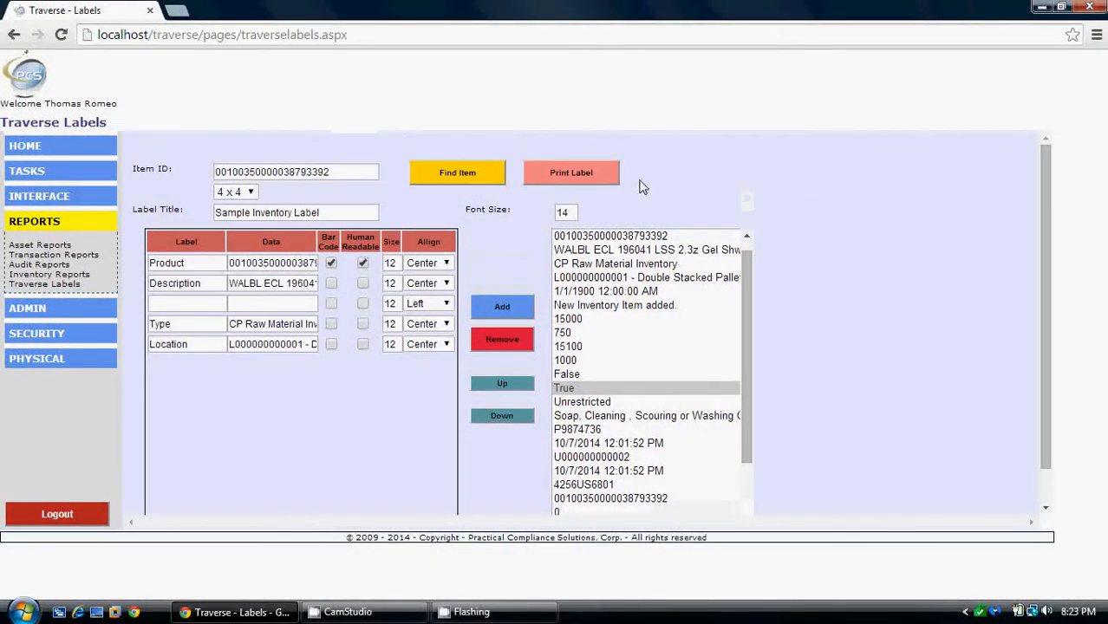
click(573, 173)
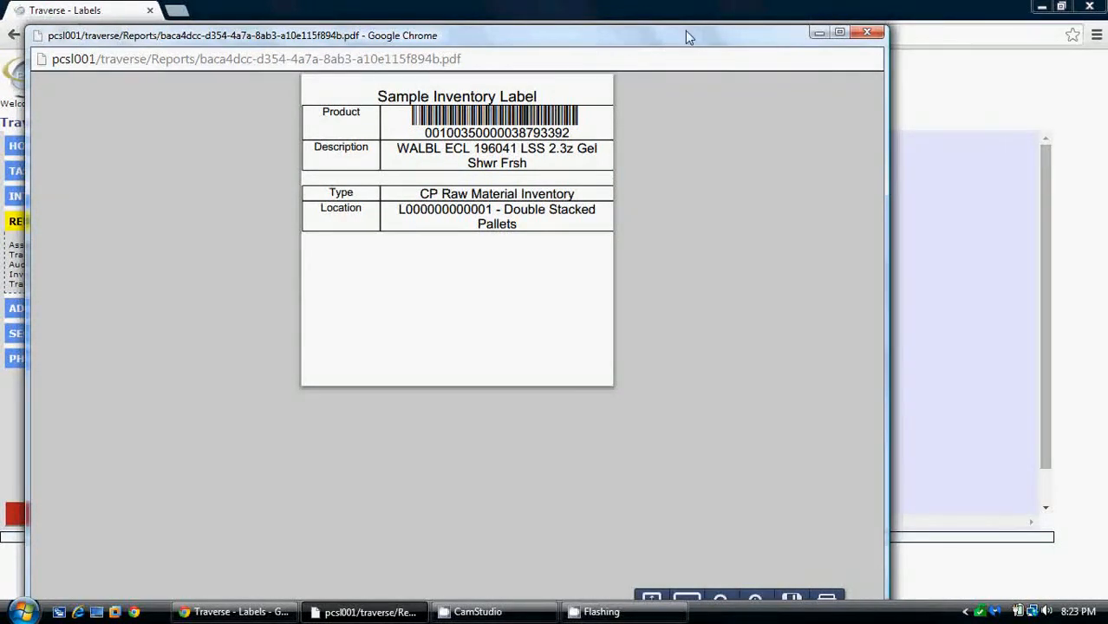
drag(693, 43, 817, 63)
right_click(675, 271)
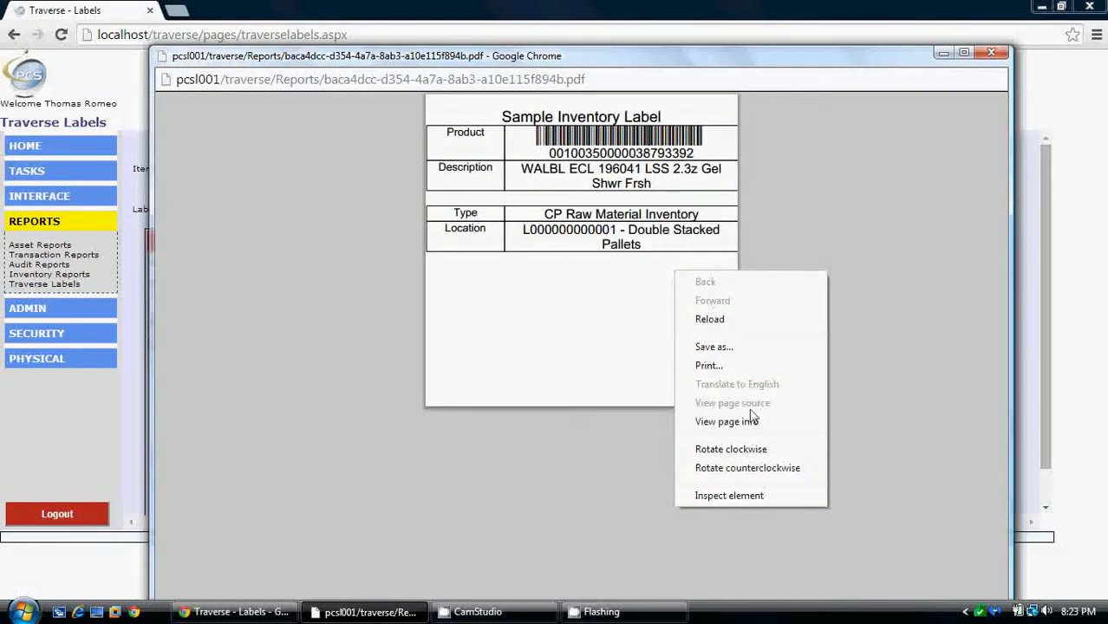
click(552, 362)
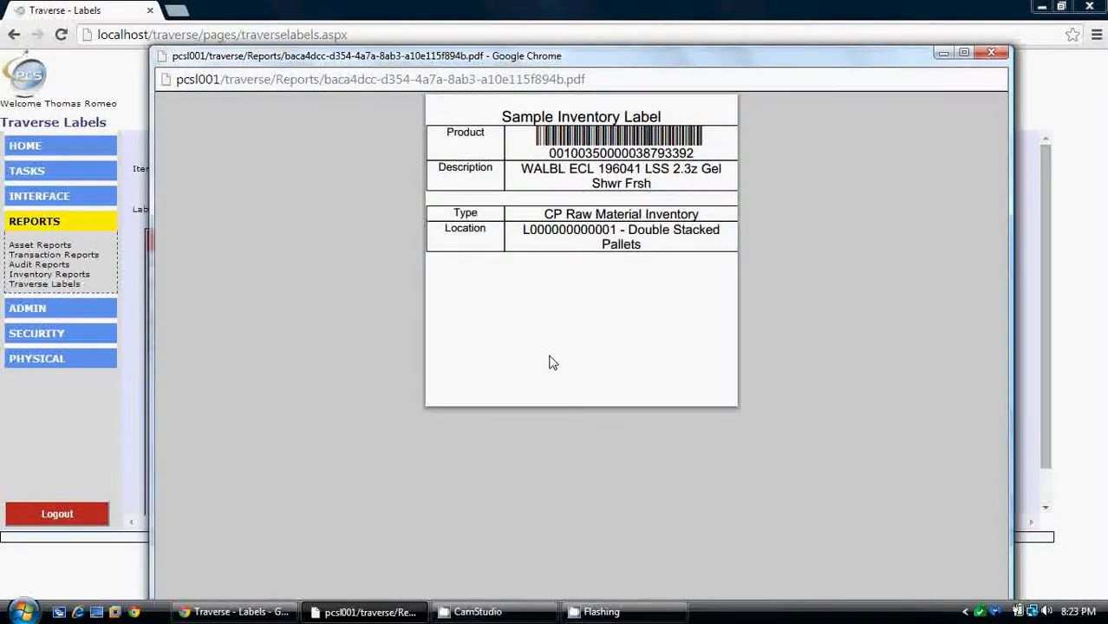
- Save the label PDF to the Downloads folder under the file name xxx
right_click(626, 255)
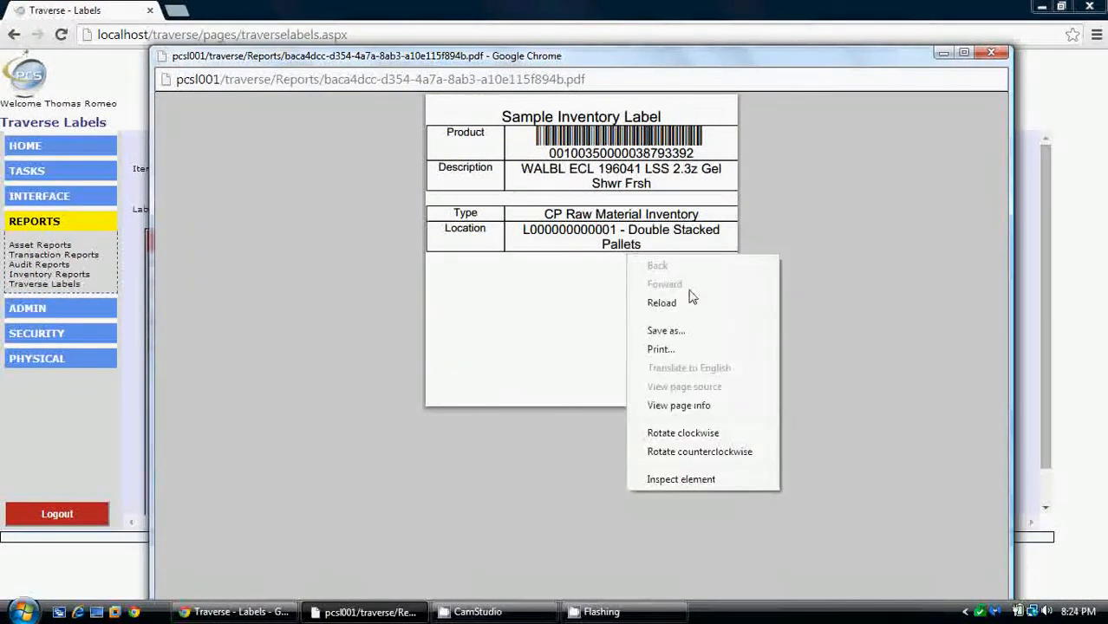
click(691, 337)
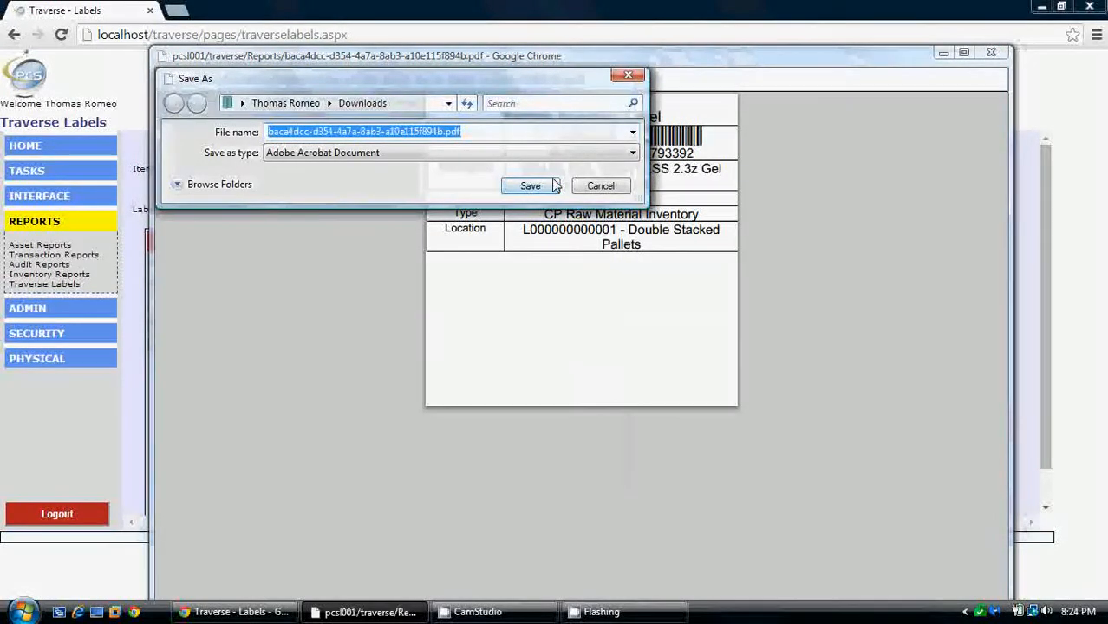
text(c:\temp)
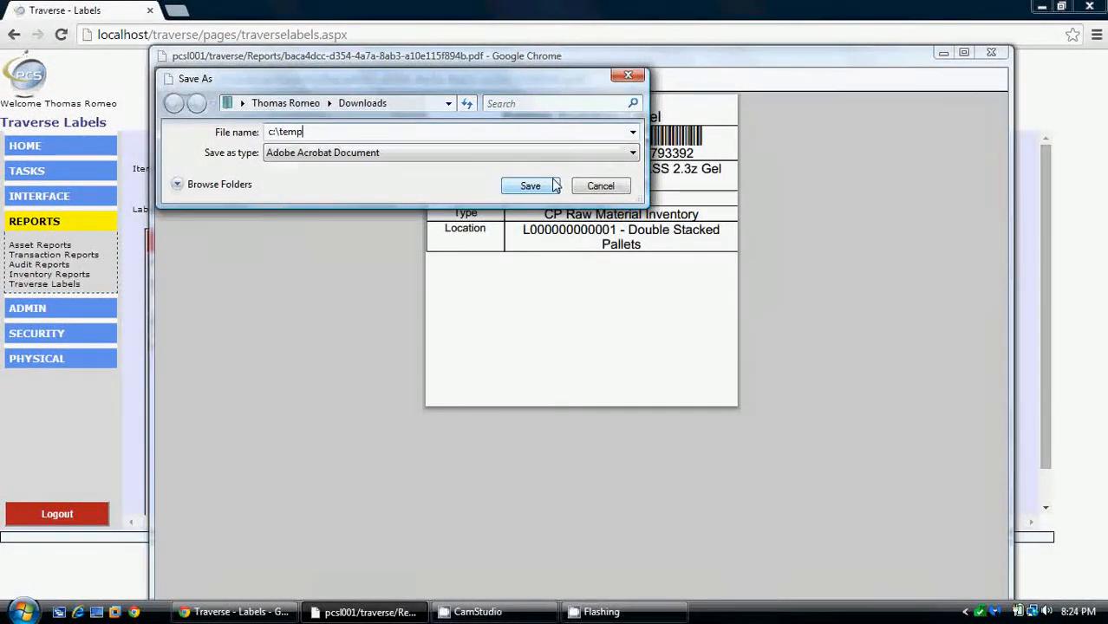
text(\)
key(BackSpace)
key(BackSpace)
key(BackSpace)
key(BackSpace)
key(BackSpace)
key(BackSpace)
key(BackSpace)
key(BackSpace)
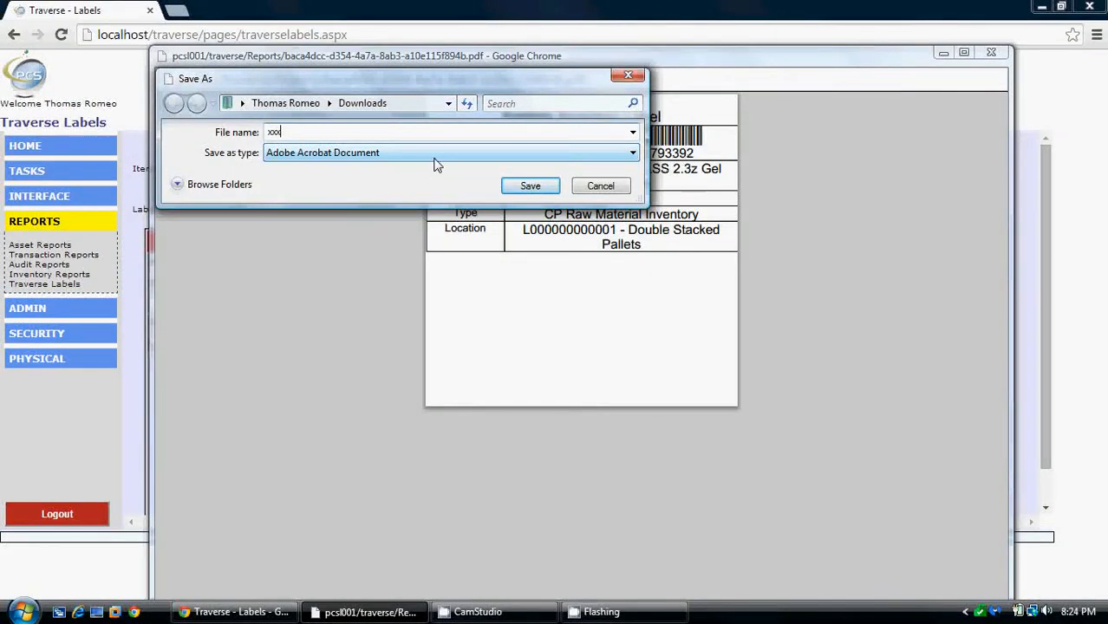
key(Return)
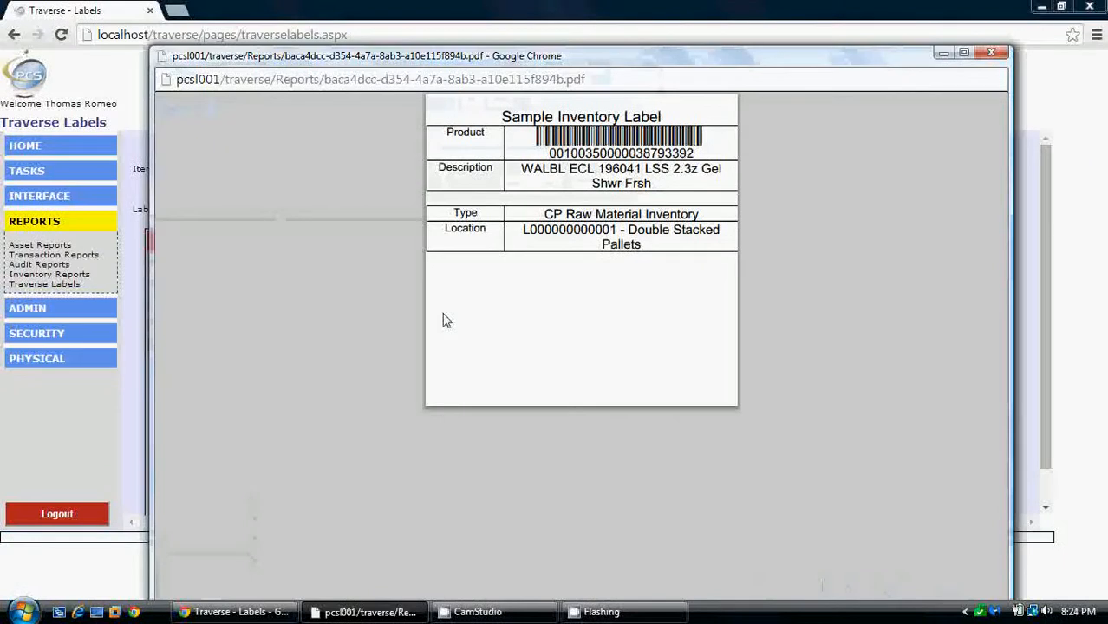
- Open xxx.pdf from the Downloads folder in Adobe Reader and view it at 100% zoom
key(super+e)
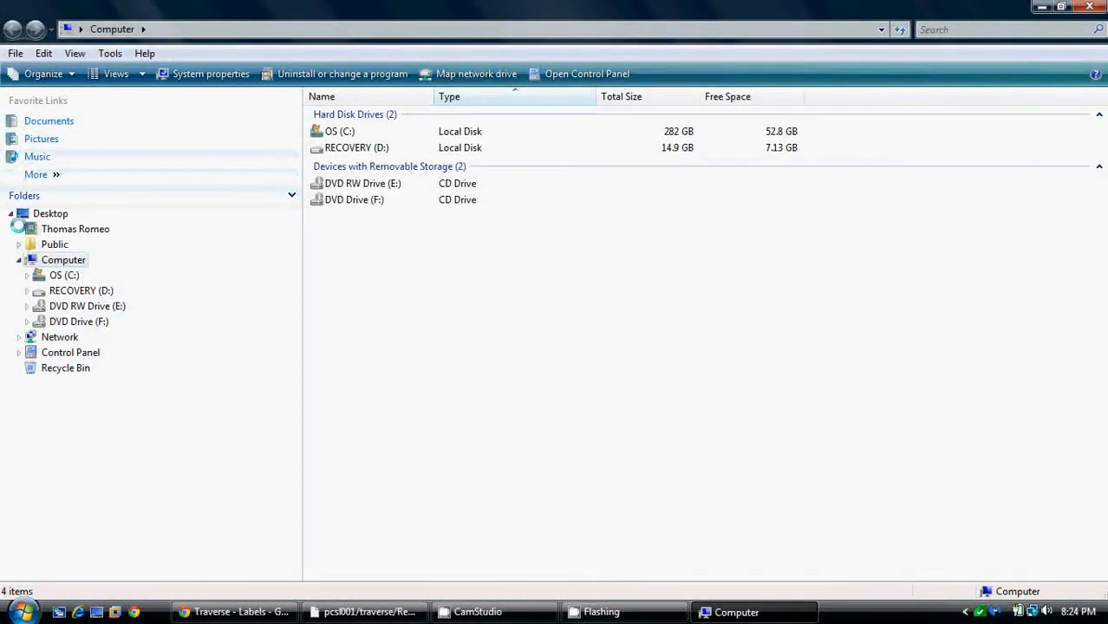
click(20, 229)
click(71, 322)
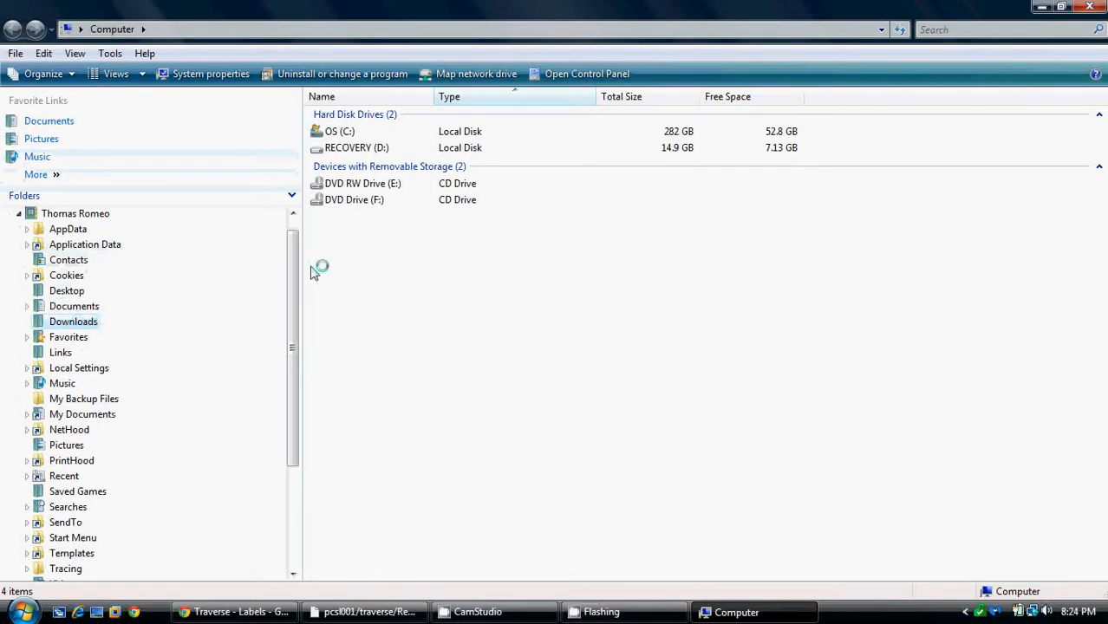
click(351, 118)
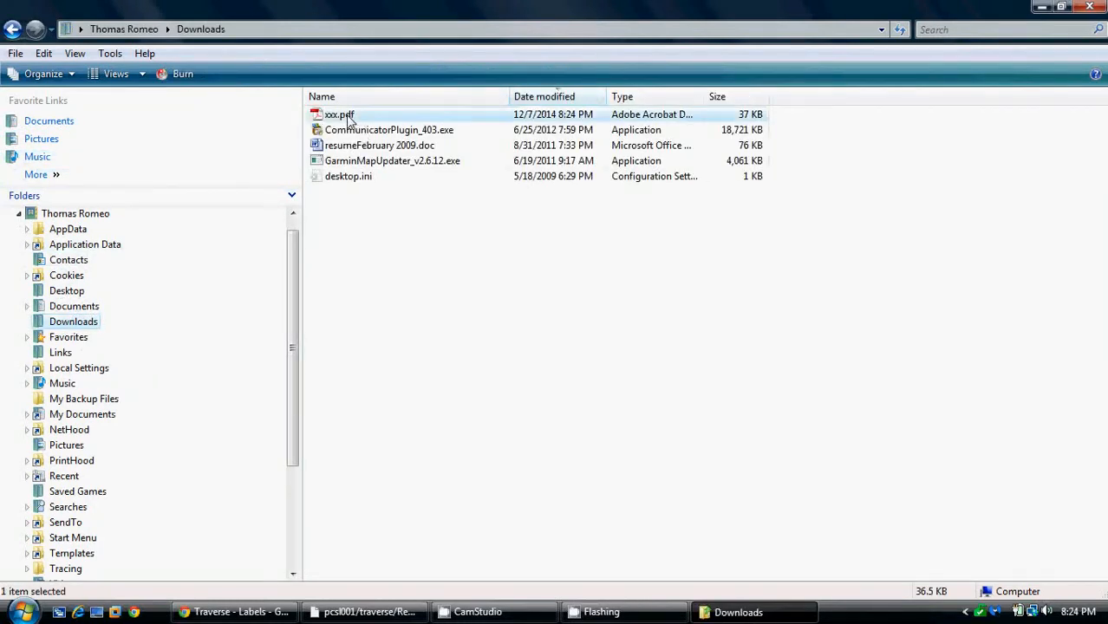
right_click(349, 116)
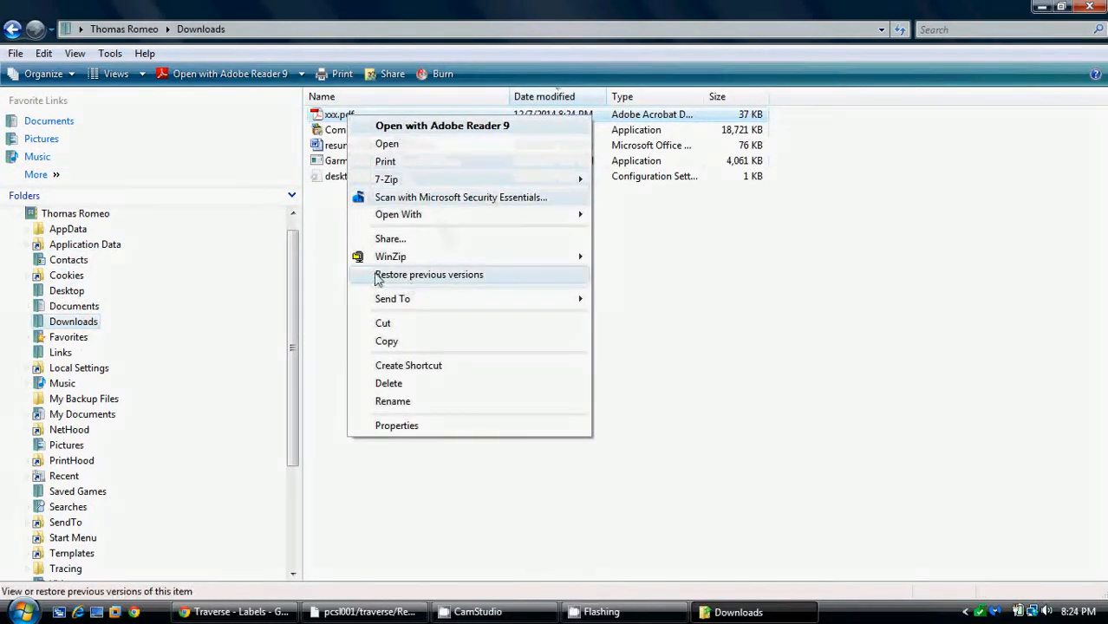
click(384, 144)
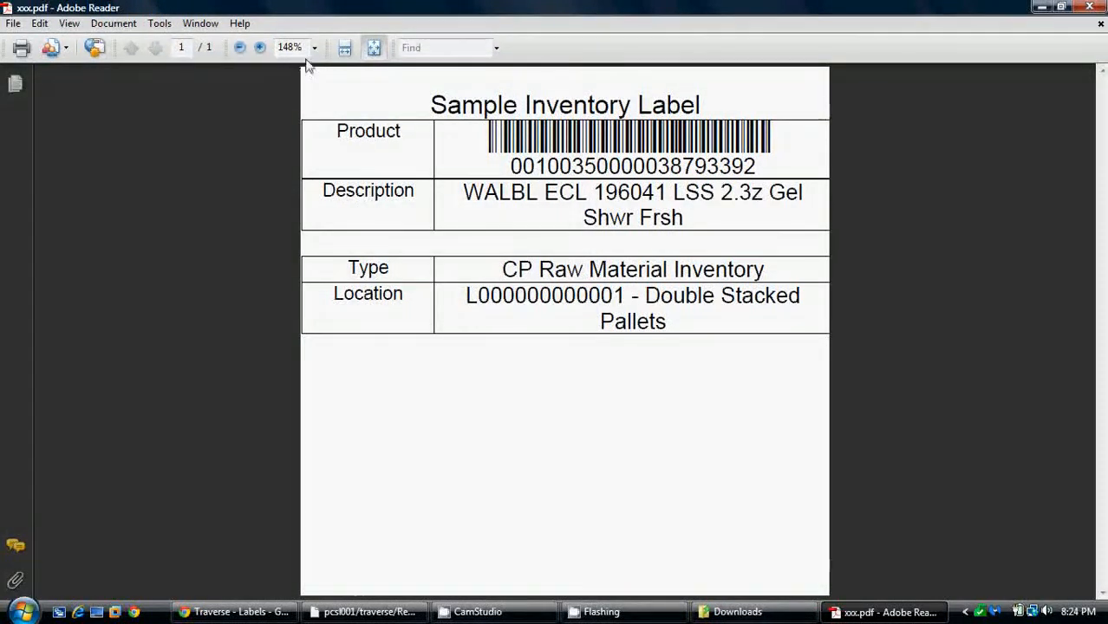
click(316, 50)
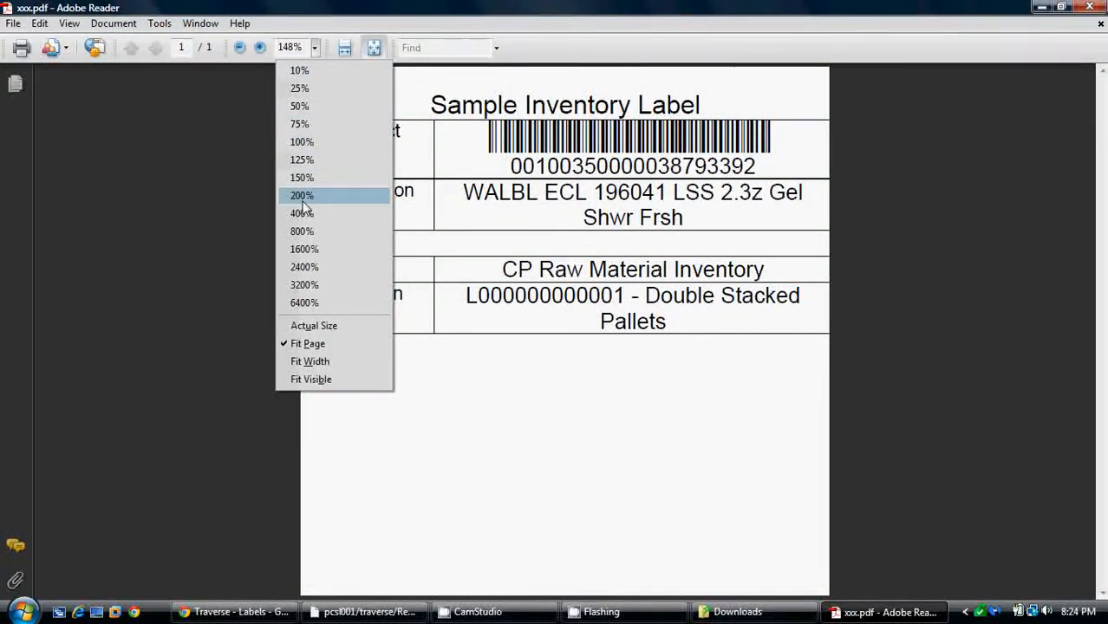
click(301, 142)
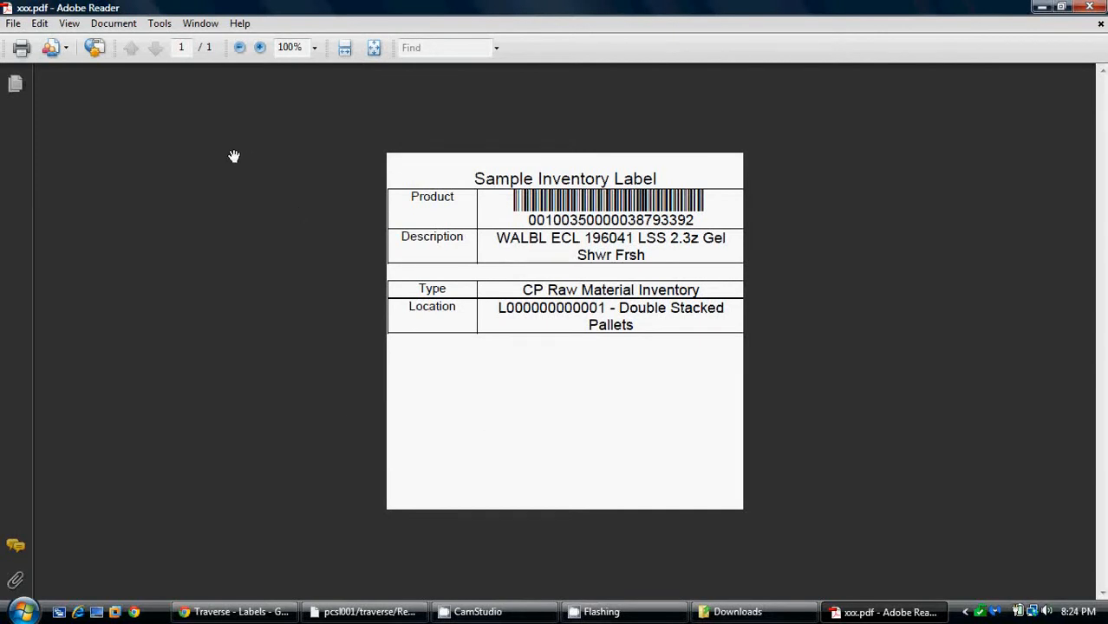
click(127, 26)
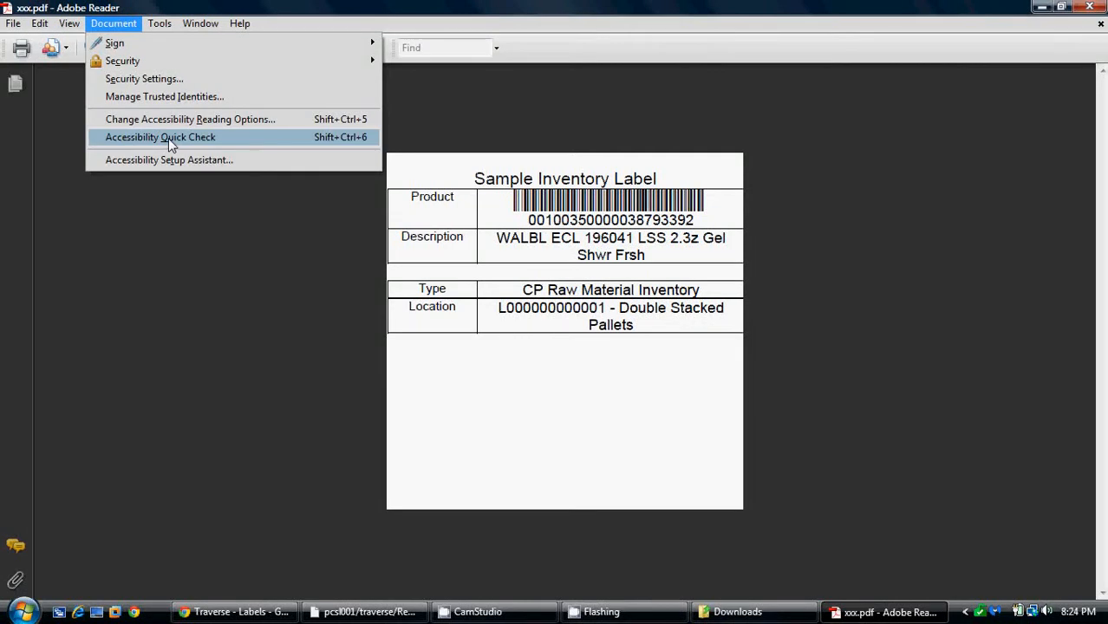
mouse_move(162, 32)
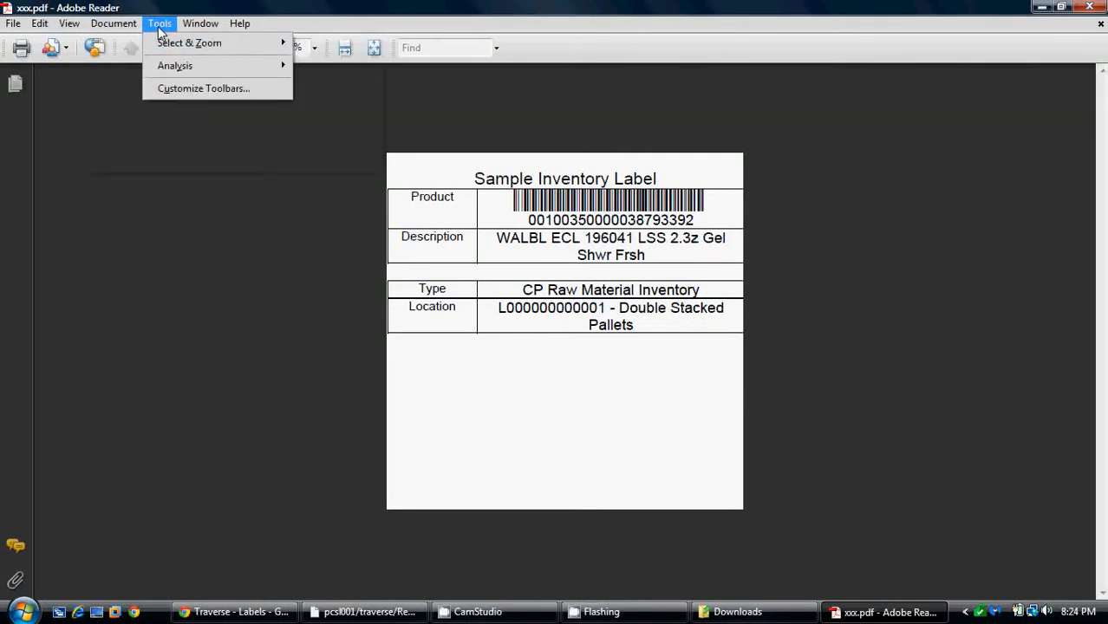
mouse_move(121, 30)
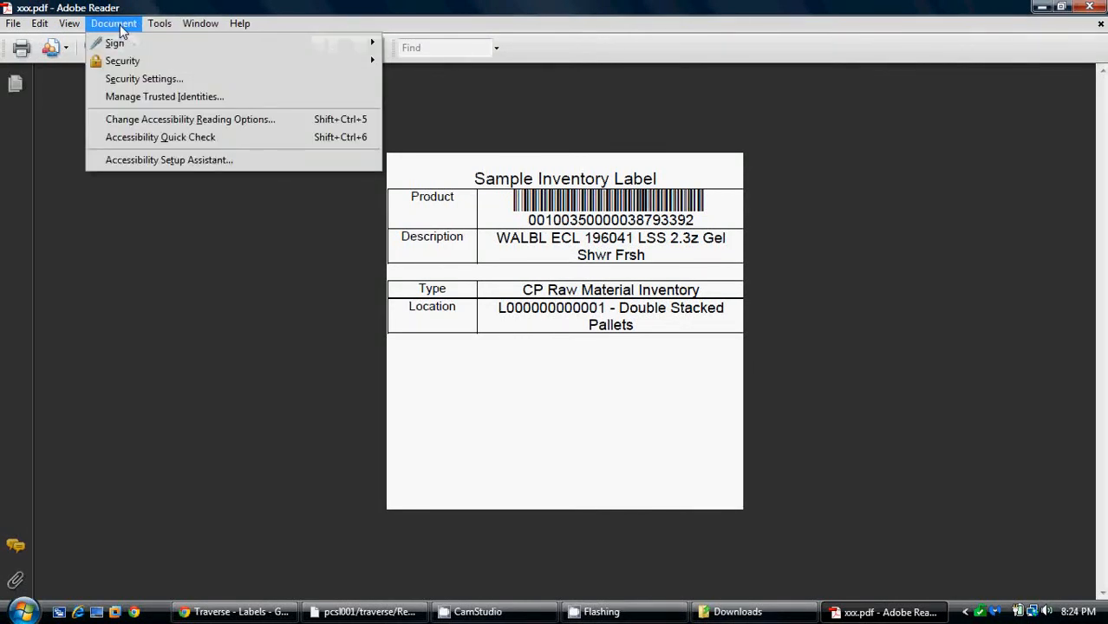
mouse_move(73, 30)
click(613, 445)
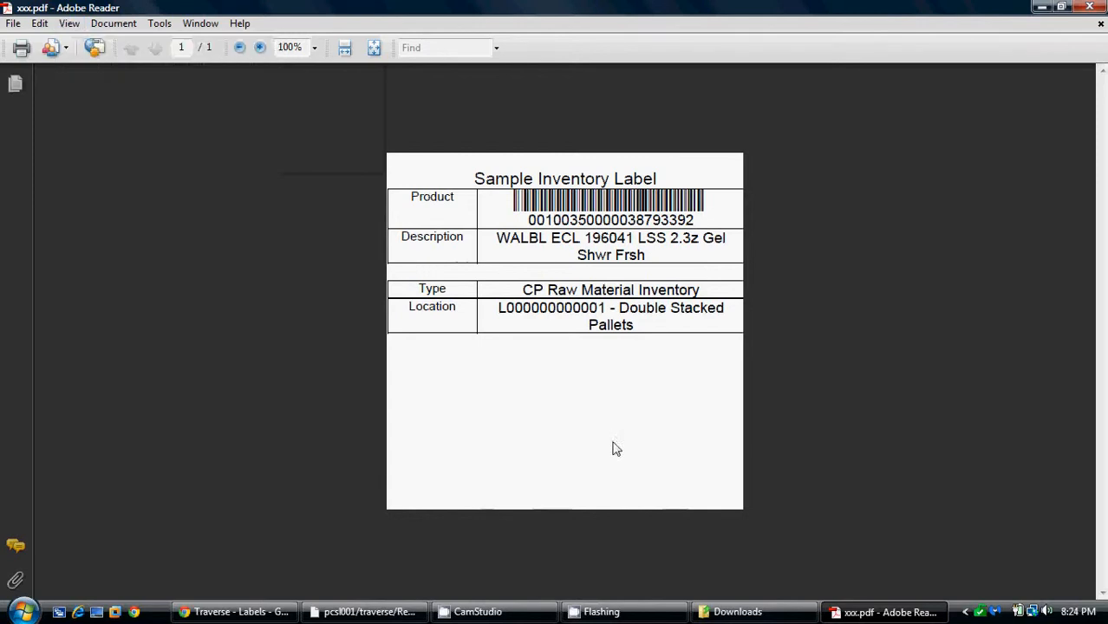
- Check the page size of the label PDF in its document properties
right_click(613, 445)
click(676, 412)
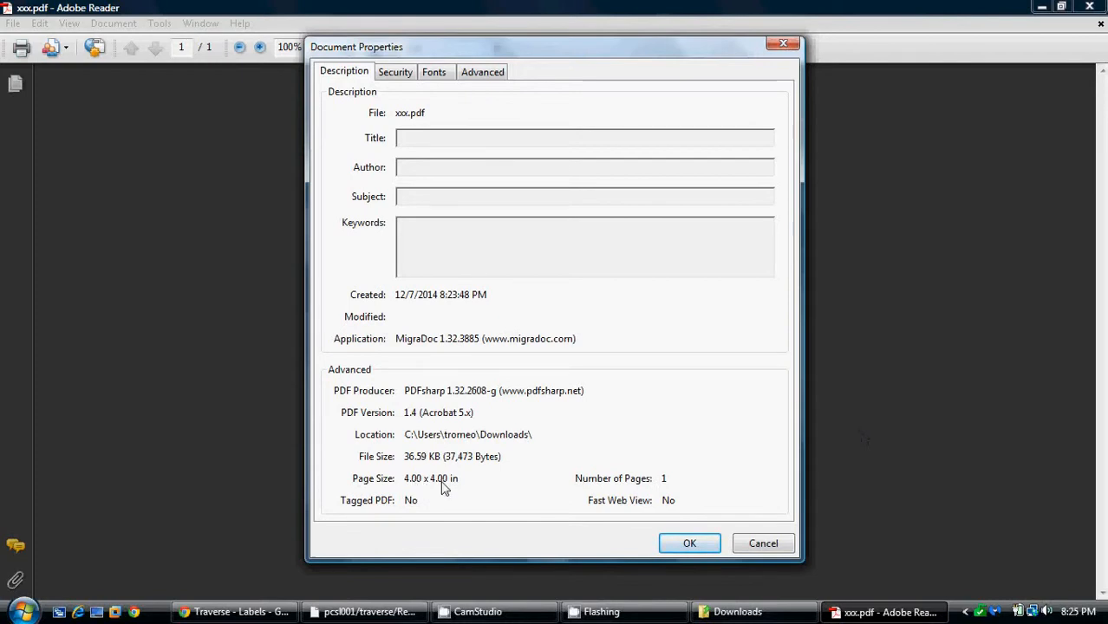
click(756, 545)
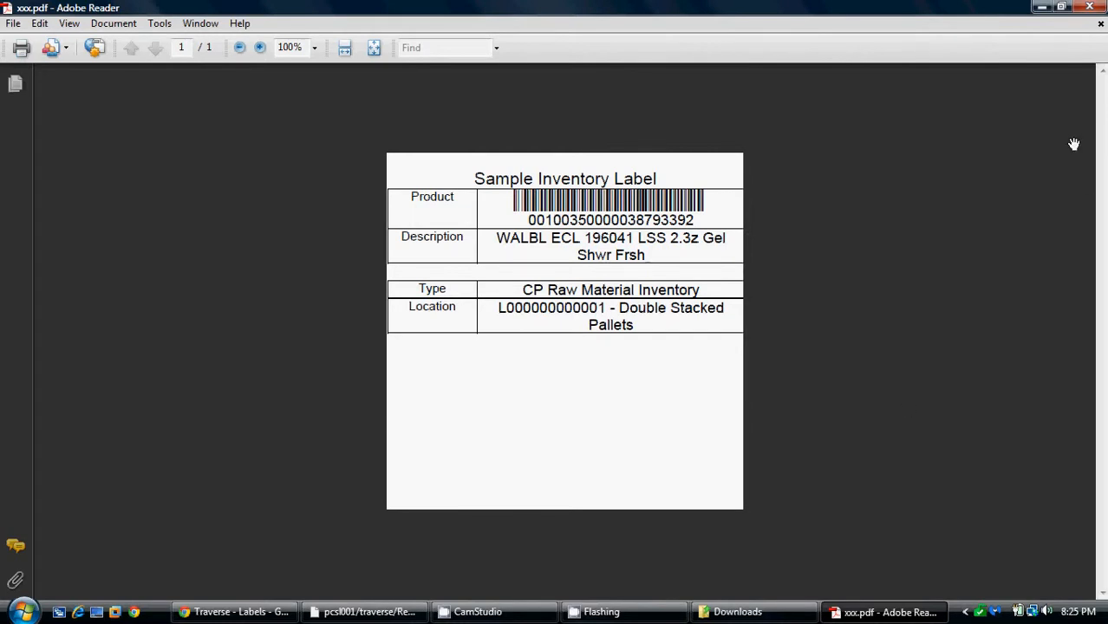
- Close the saved PDF, minimize the Downloads folder and close the label preview to return to the Traverse label form
click(1090, 7)
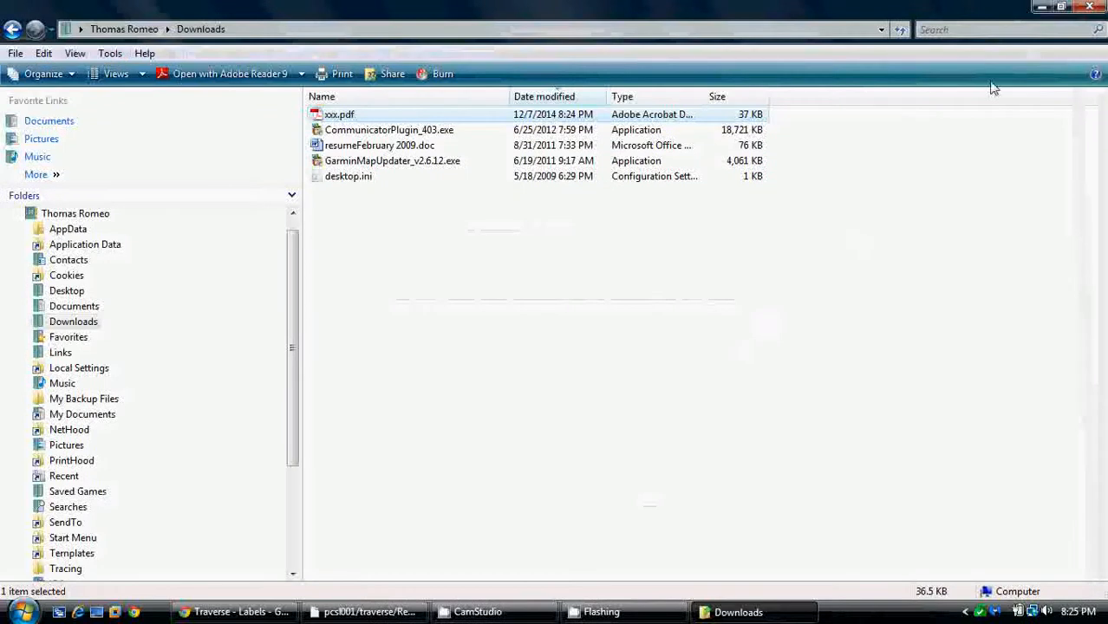
click(1042, 7)
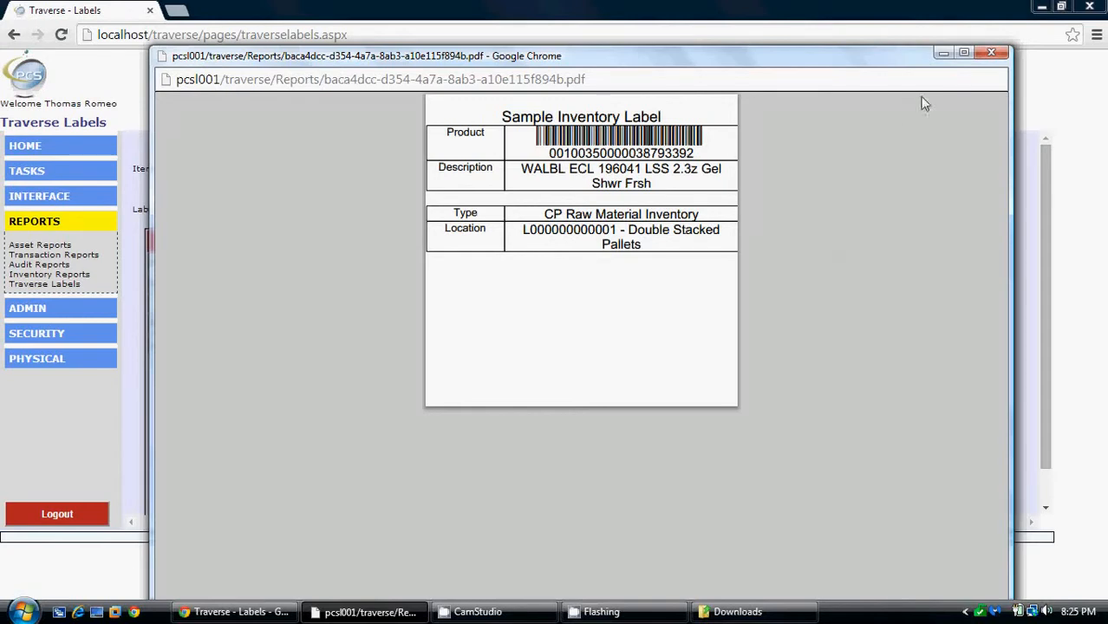
click(991, 52)
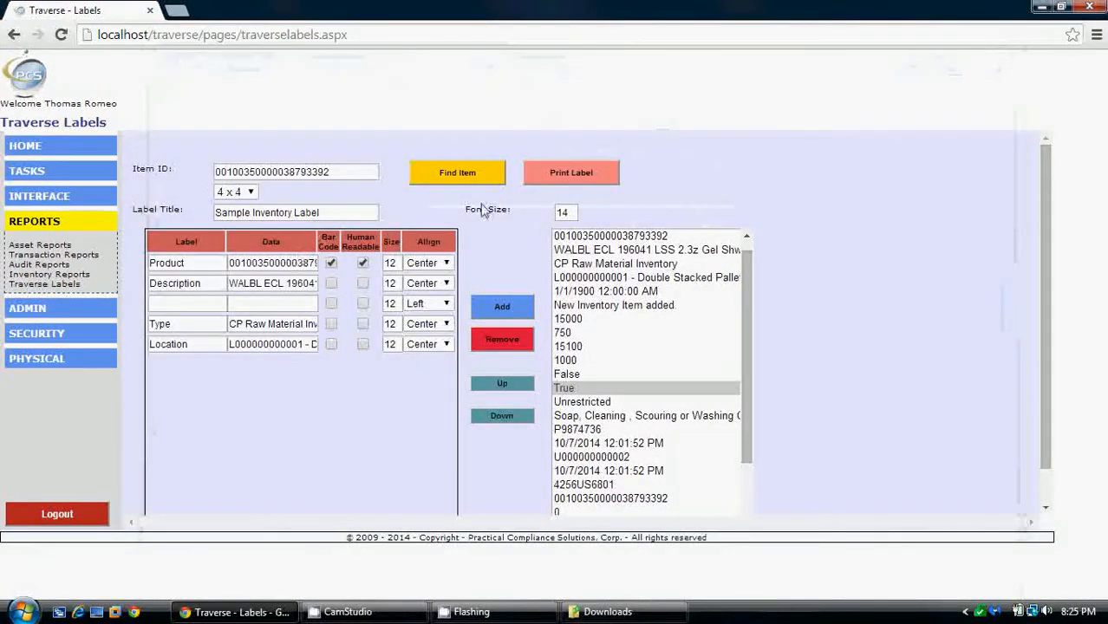
- Set the label size to 4 x 6, preview the printable label and close the preview
click(247, 192)
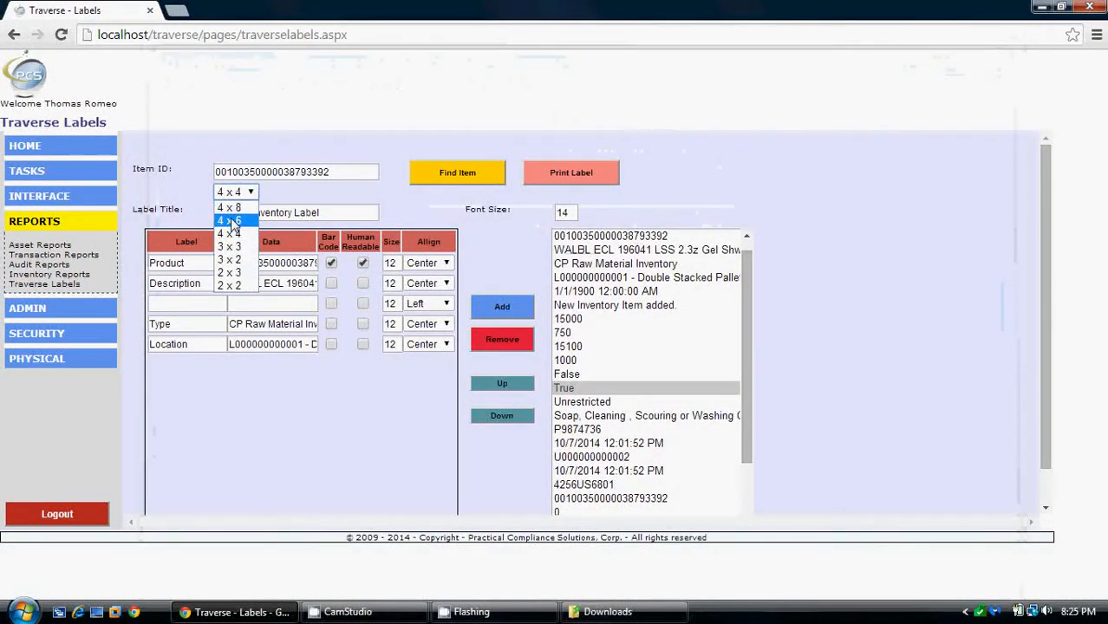
click(231, 220)
click(569, 174)
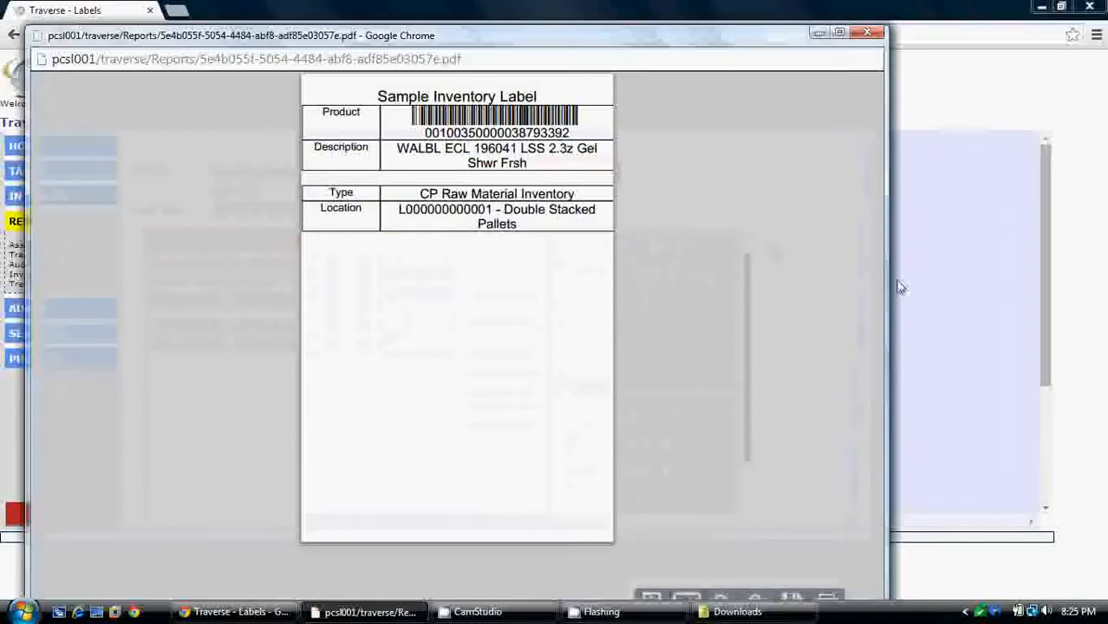
click(867, 32)
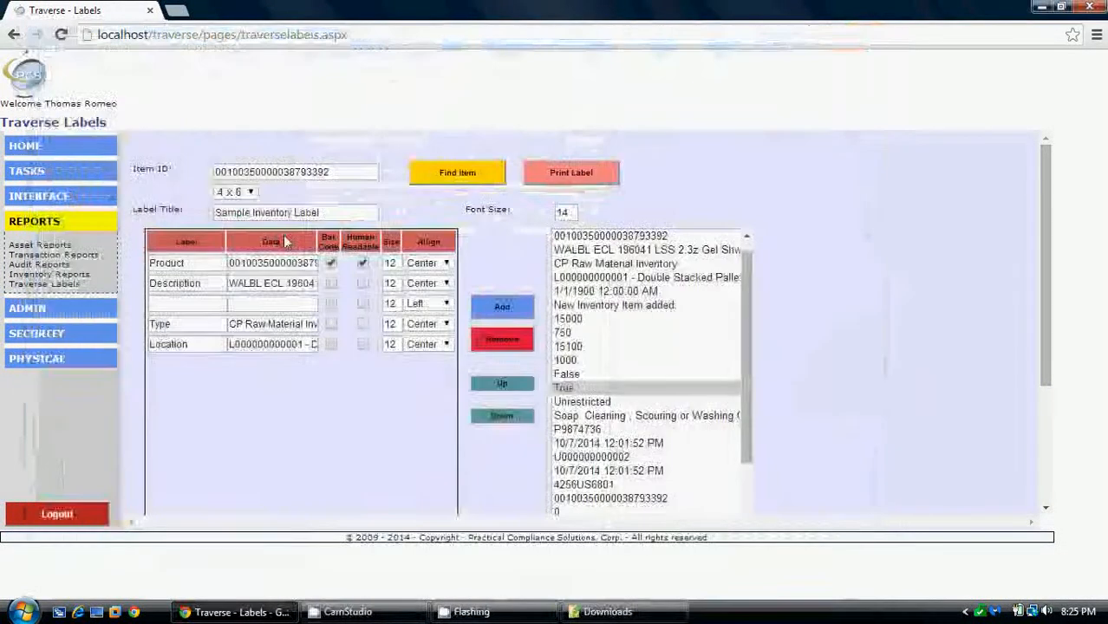
- Set the label size to 3 x 2, preview the printable label and close the preview
click(248, 191)
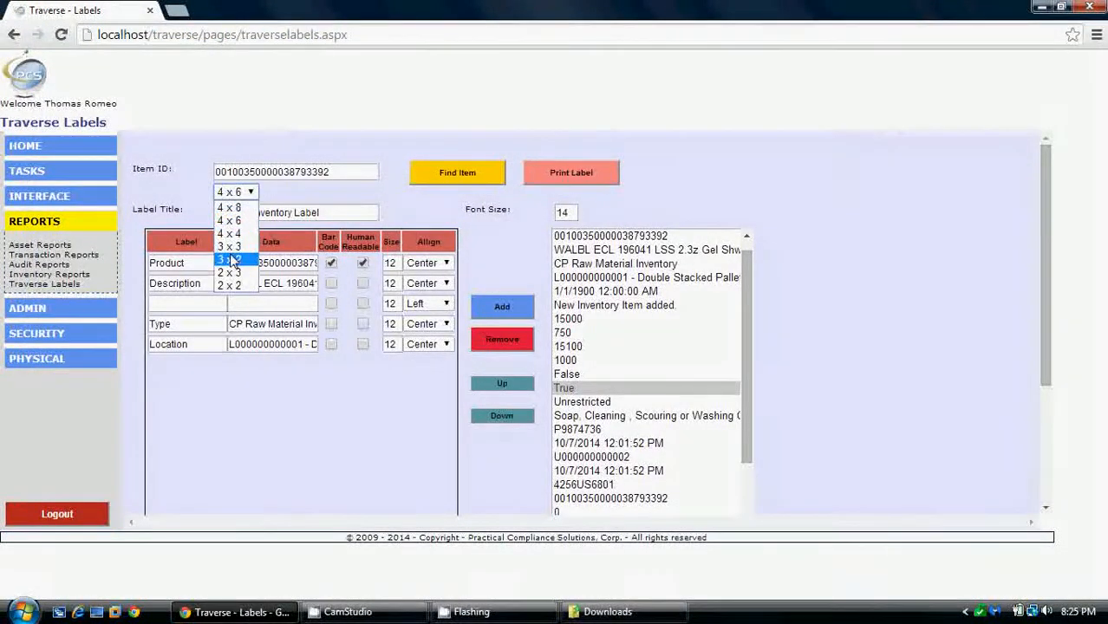
click(230, 259)
click(559, 171)
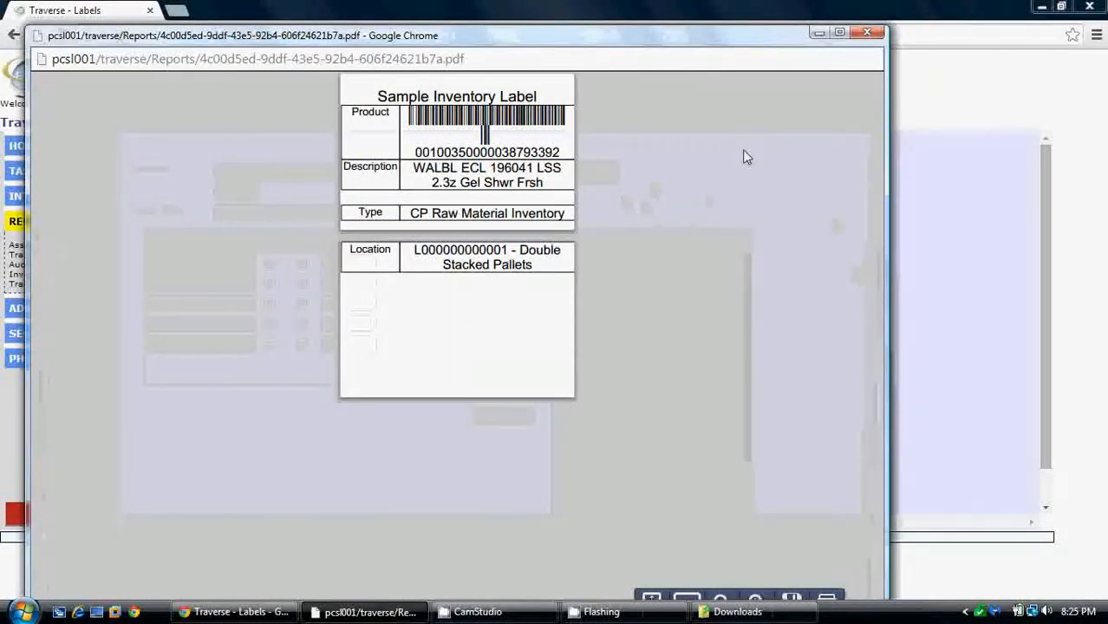
click(866, 33)
- Set the label size to 3 x 3, preview the printable label and close the preview
click(249, 194)
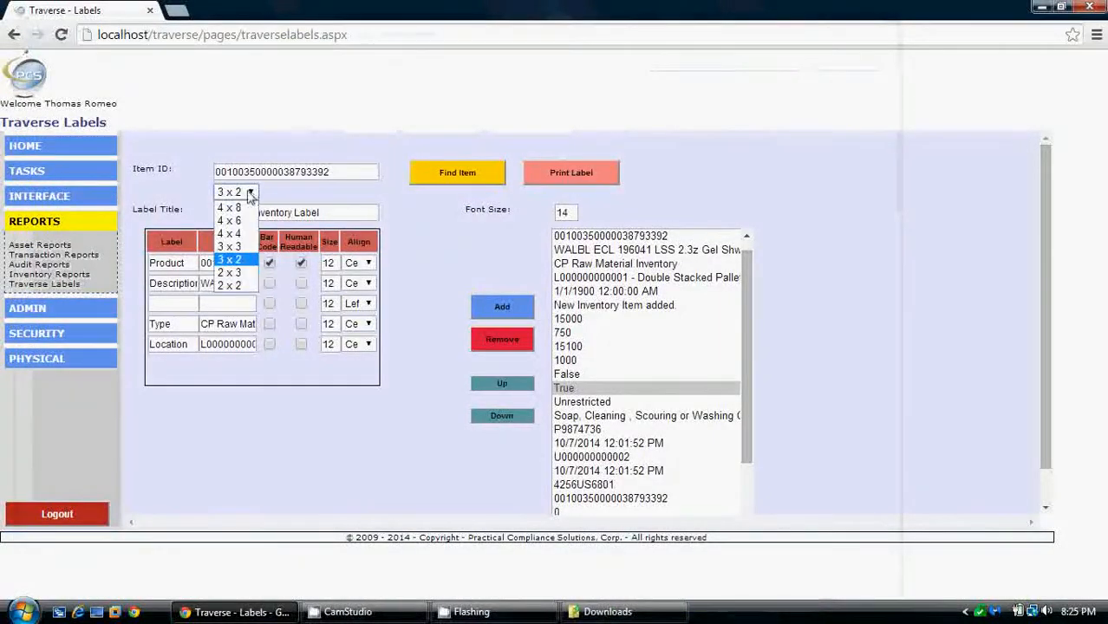
click(229, 246)
click(571, 173)
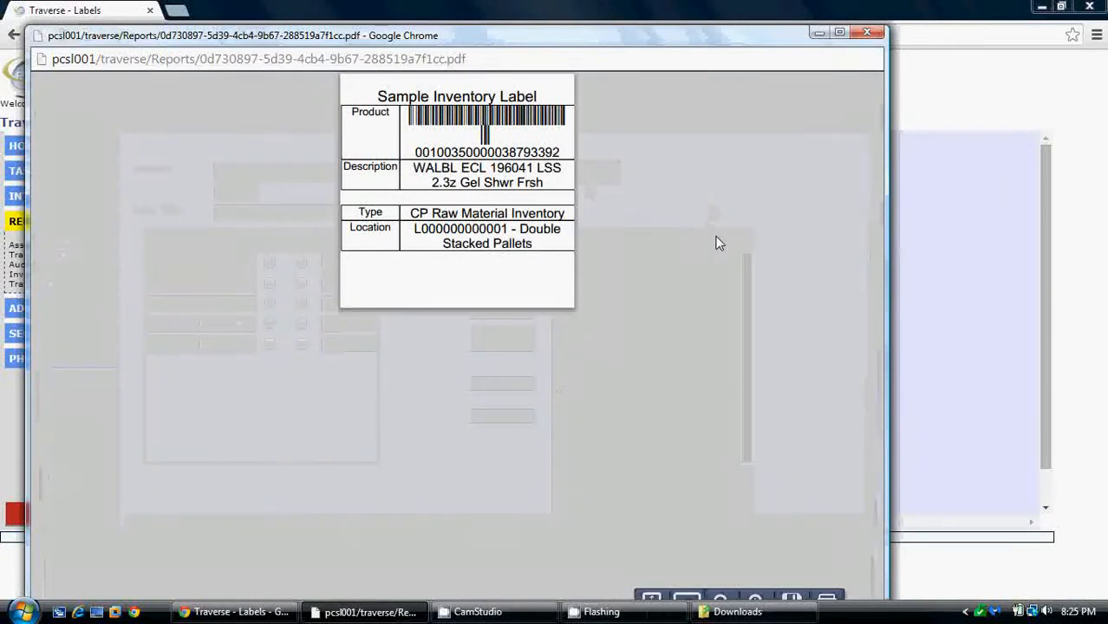
click(866, 32)
- Set the label size to 4 x 4, preview the printable label and close the preview
click(238, 192)
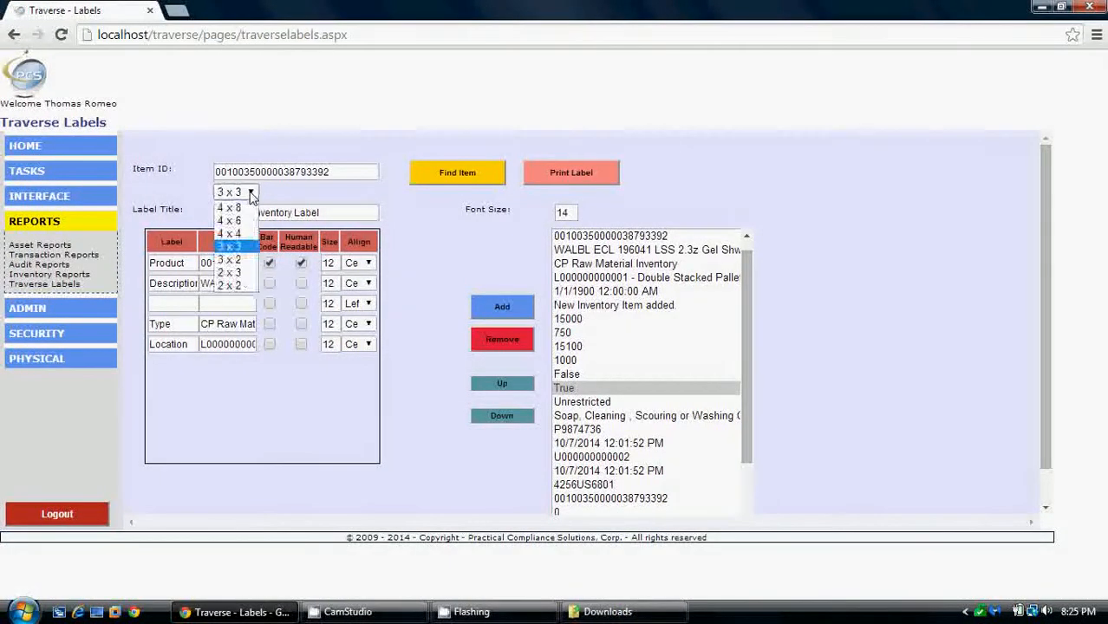
click(232, 234)
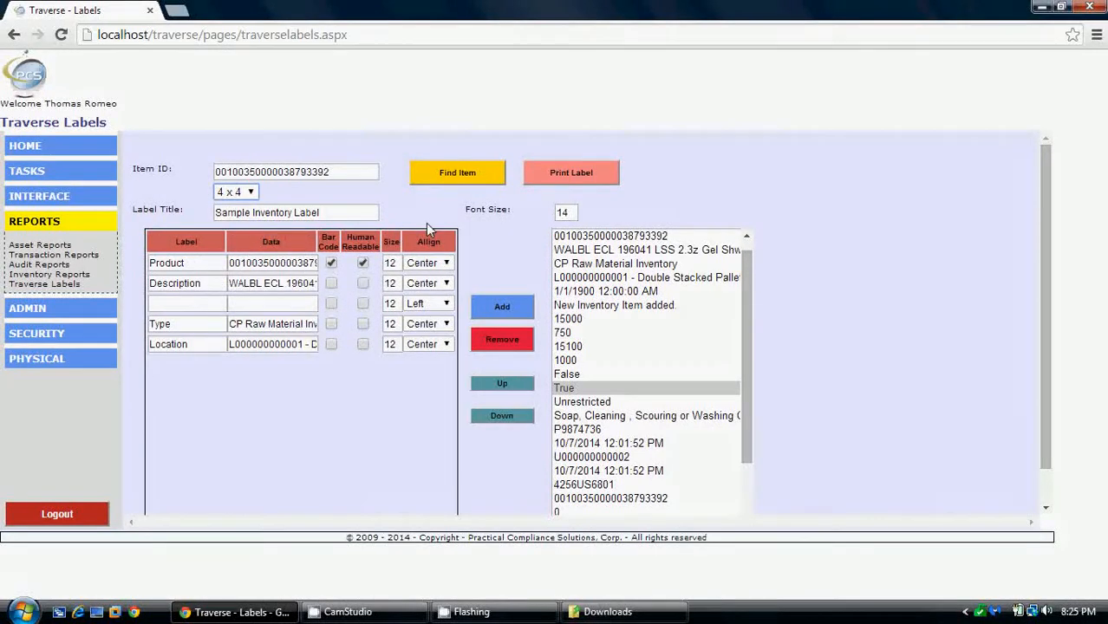
click(561, 173)
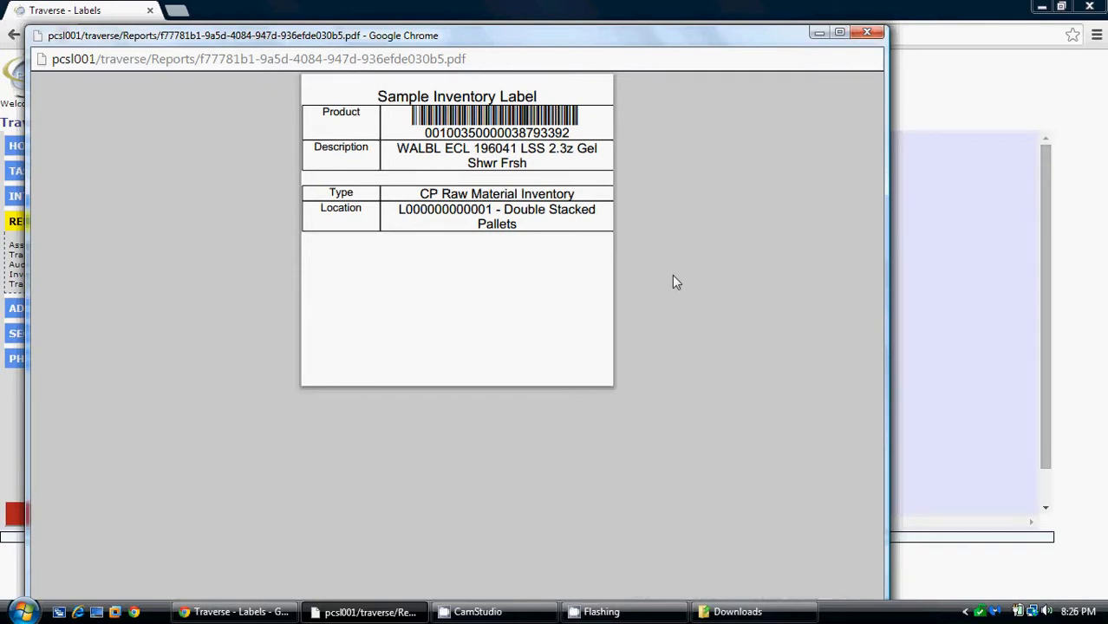
click(869, 34)
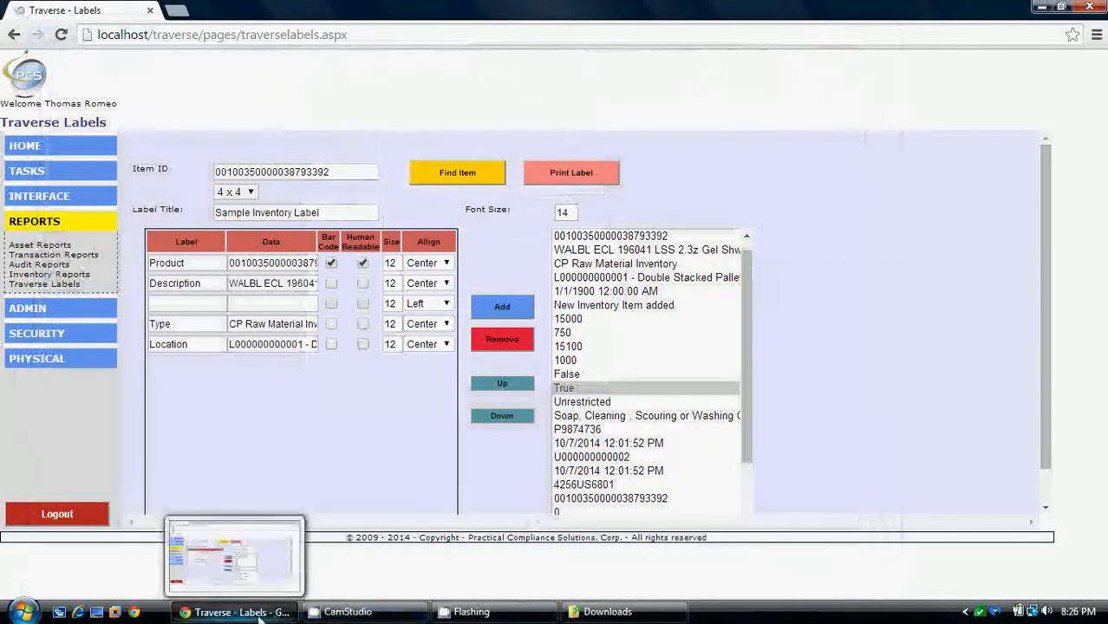
mouse_move(326, 616)
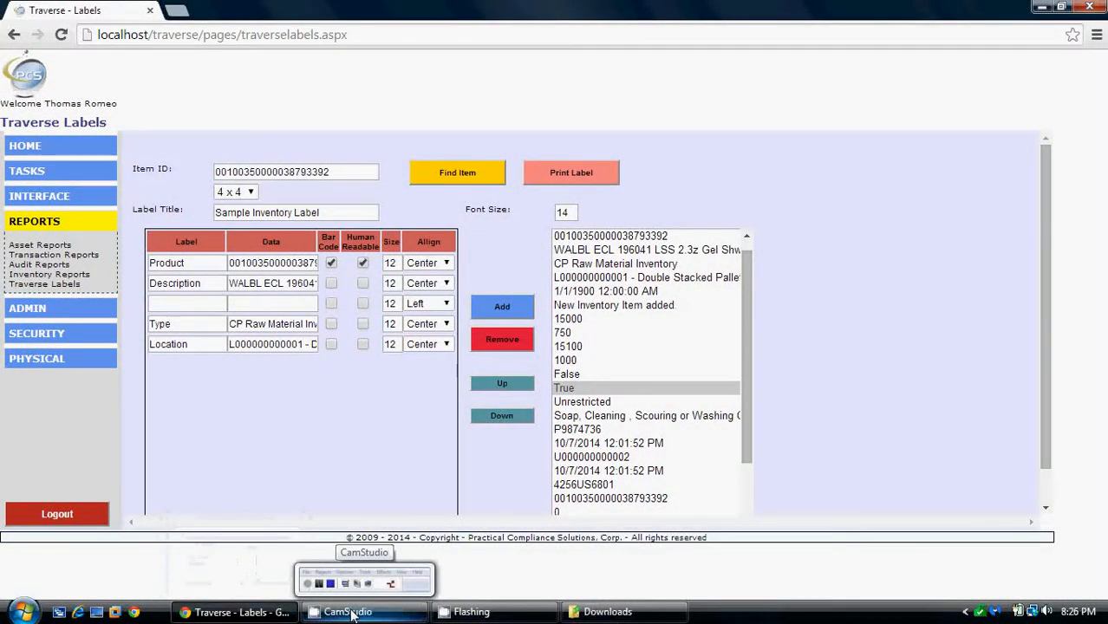
click(352, 614)
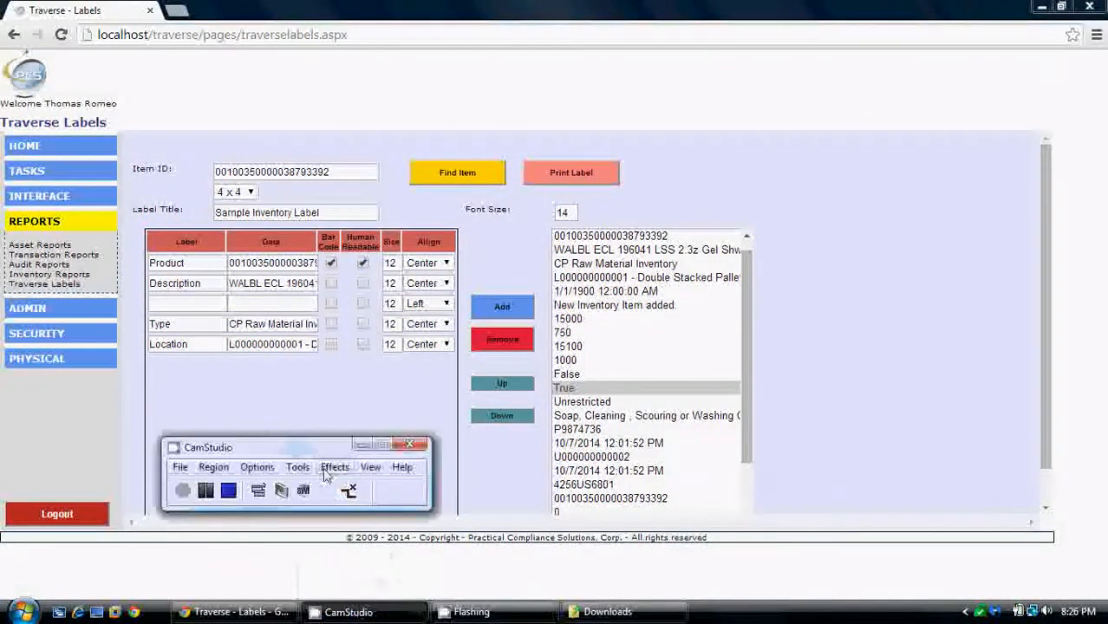